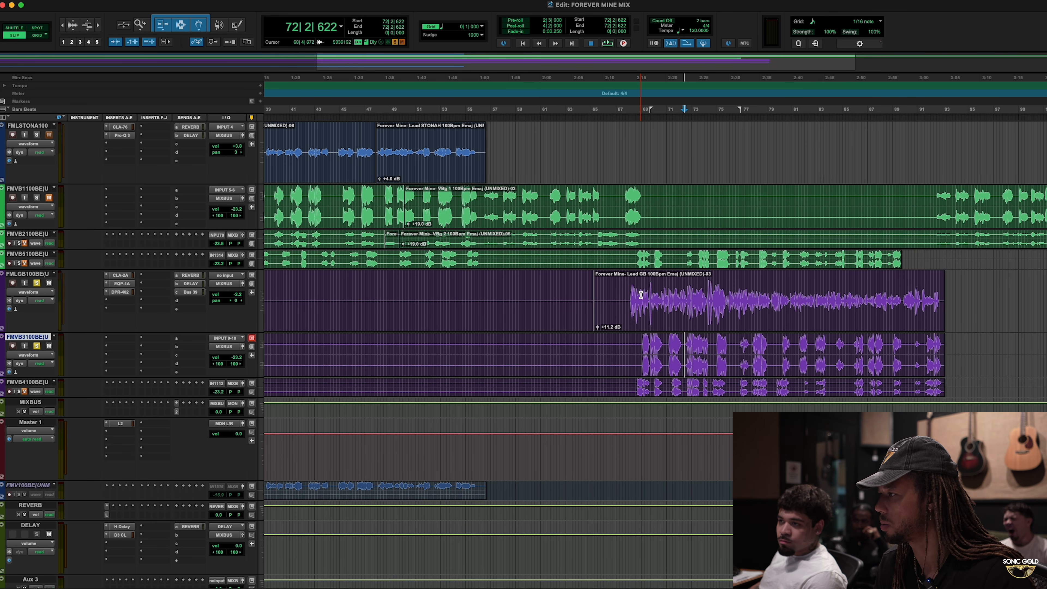
- Audition the lead and background vocals from bar 68, and insert the stereo TrueVerb reverb on the FMVB3100 track
{"action": "key", "text": "space"}
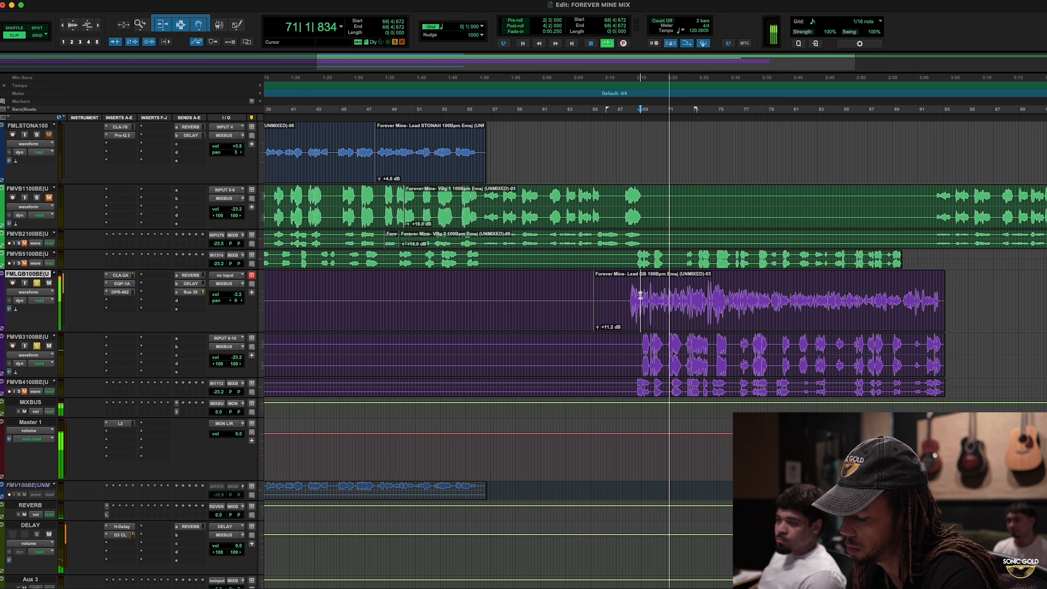
{"action": "key", "text": "space"}
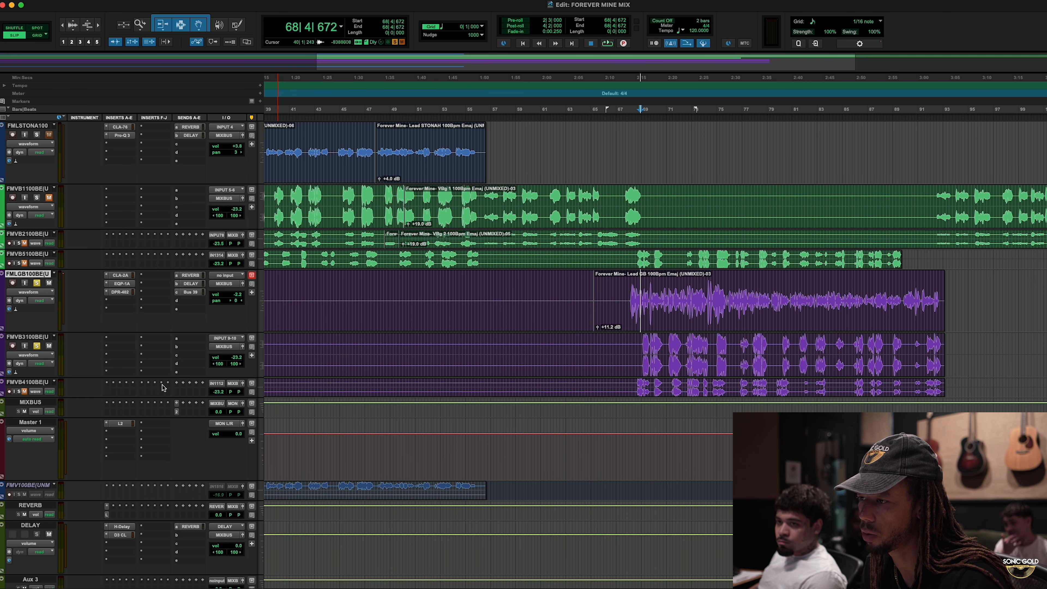
{"action": "left_click", "coordinate": [124, 374]}
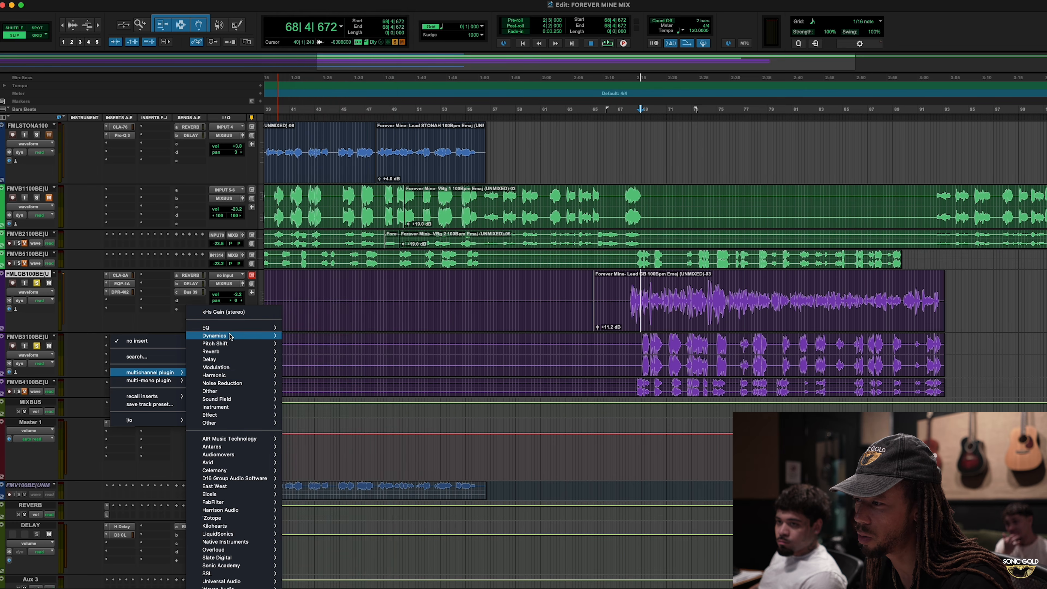
{"action": "mouse_move", "coordinate": [238, 353]}
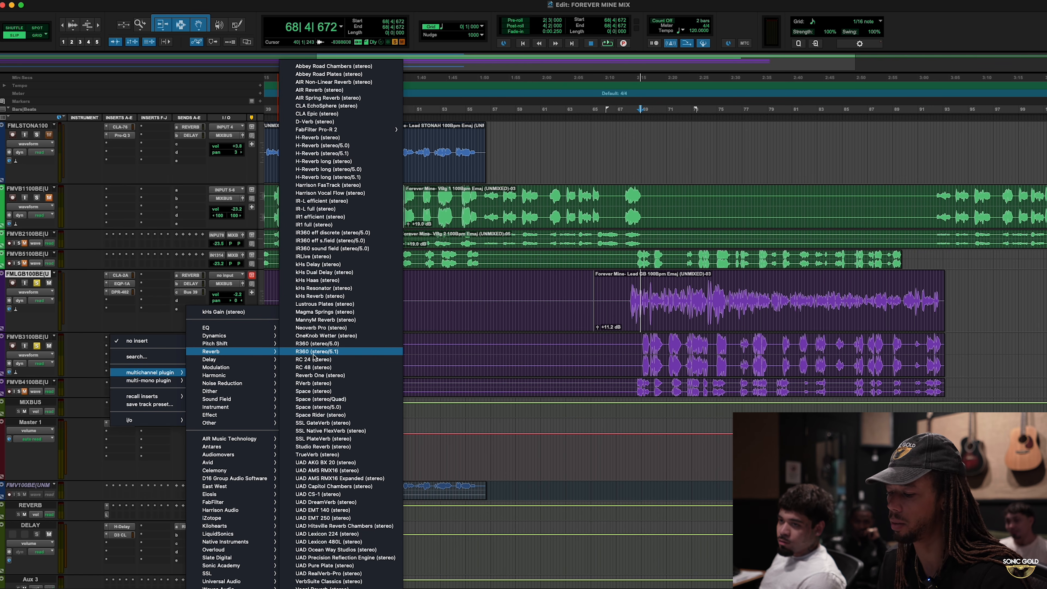
{"action": "key", "text": "t"}
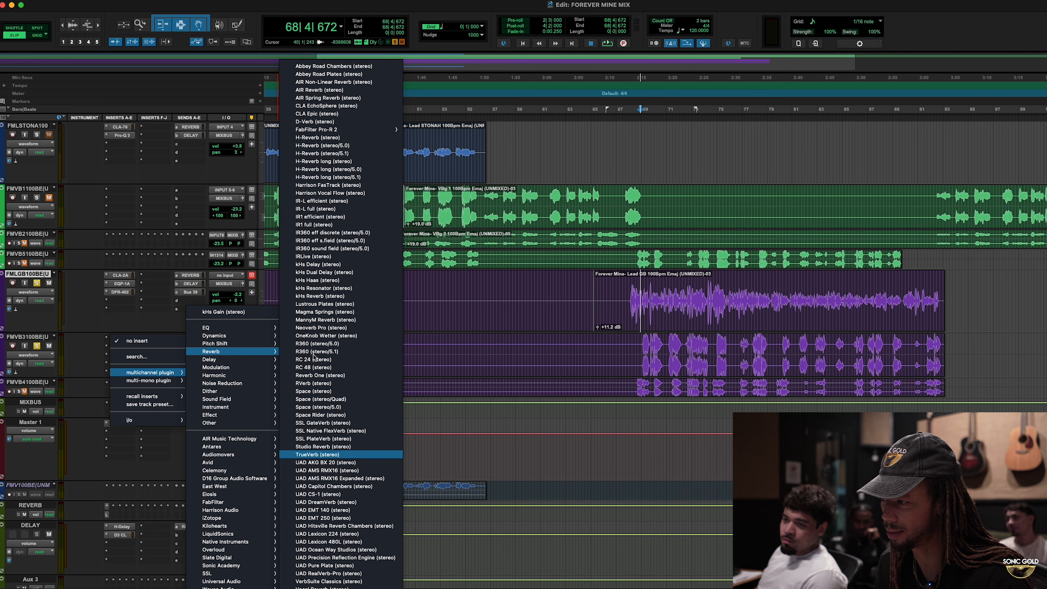
{"action": "key", "text": "Return"}
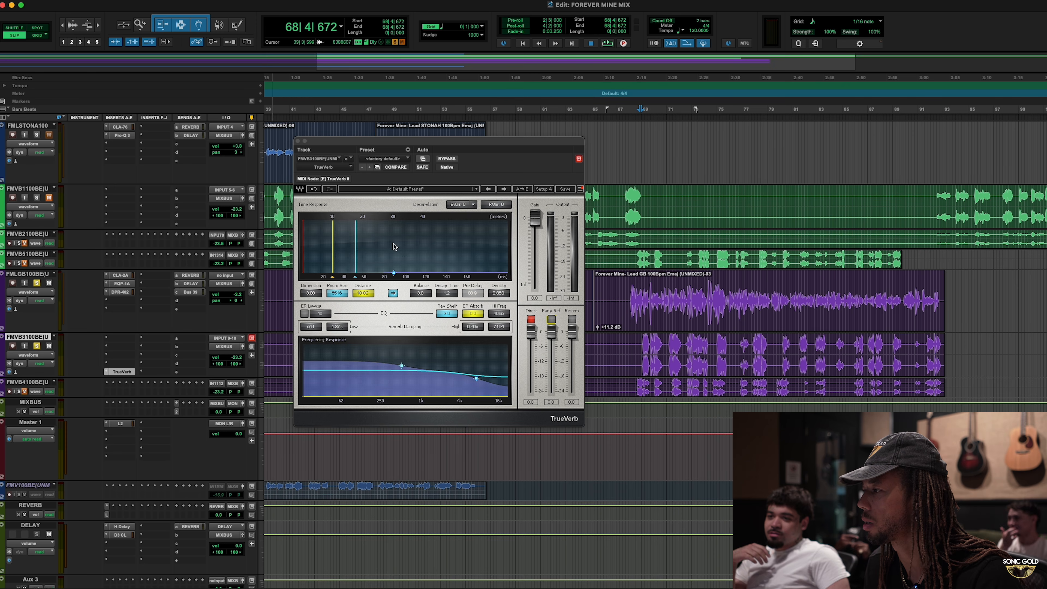
- Turn on TrueVerb's early reflections and lower Distance to 0.59
{"action": "key", "text": "space"}
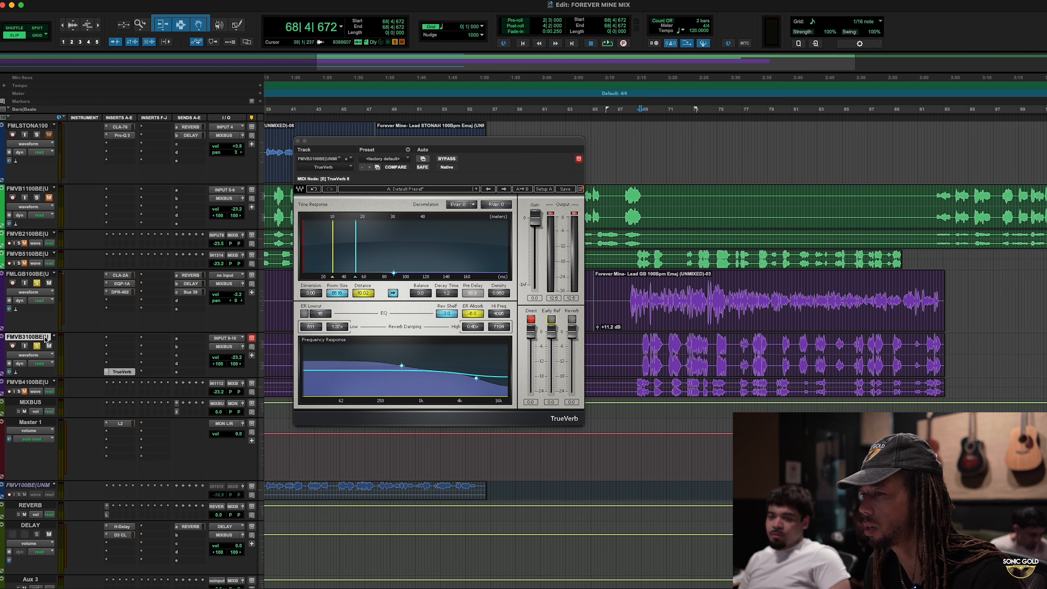
{"action": "scroll", "coordinate": [89, 342], "scroll_direction": "down", "scroll_amount": 5}
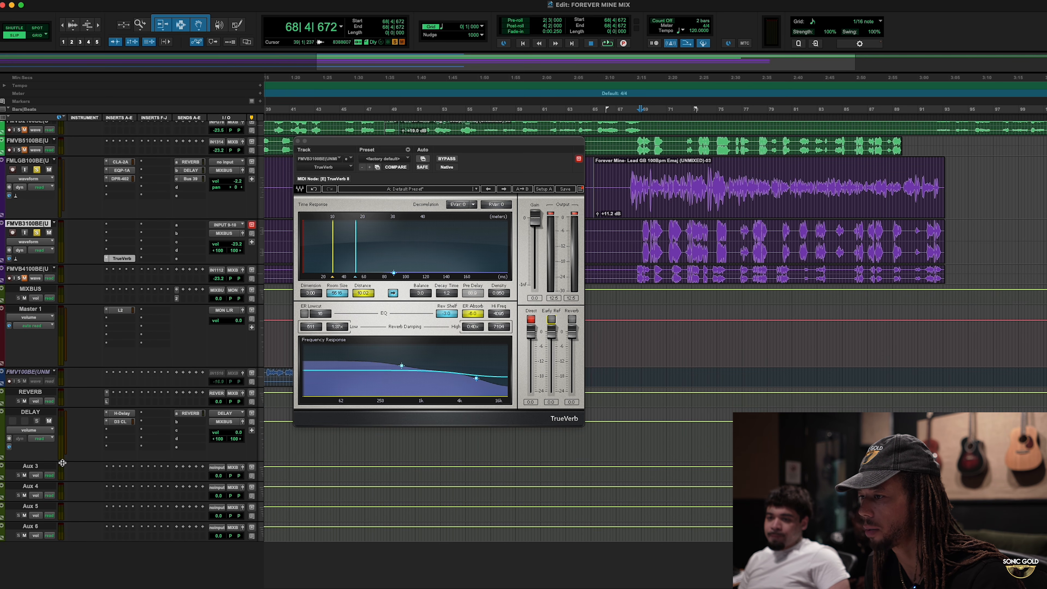
{"action": "scroll", "coordinate": [115, 497], "scroll_direction": "up", "scroll_amount": 10}
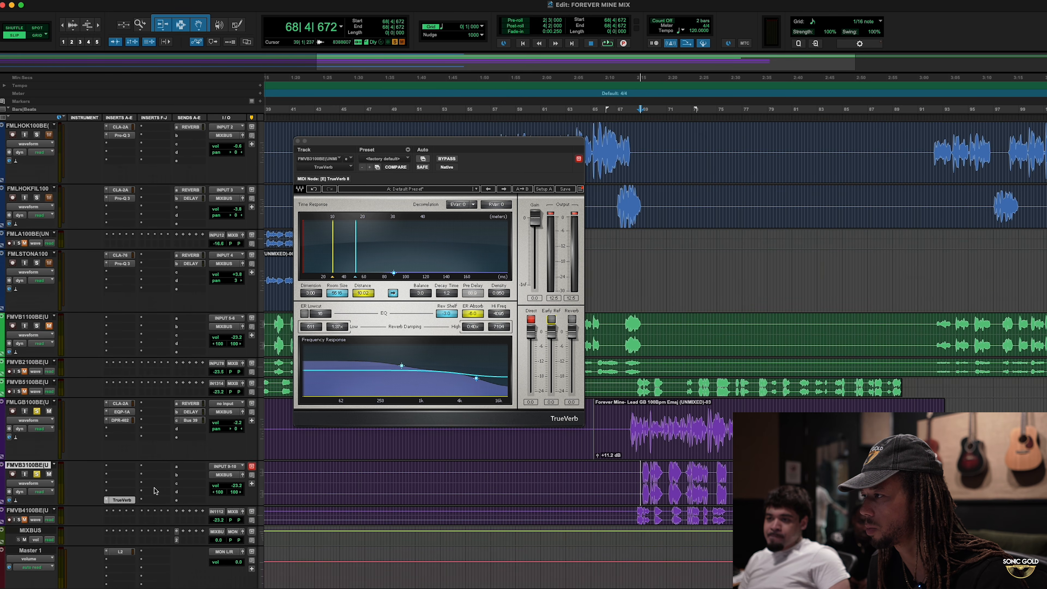
{"action": "scroll", "coordinate": [154, 491], "scroll_direction": "up", "scroll_amount": 2}
{"action": "scroll", "coordinate": [155, 491], "scroll_direction": "down", "scroll_amount": 2}
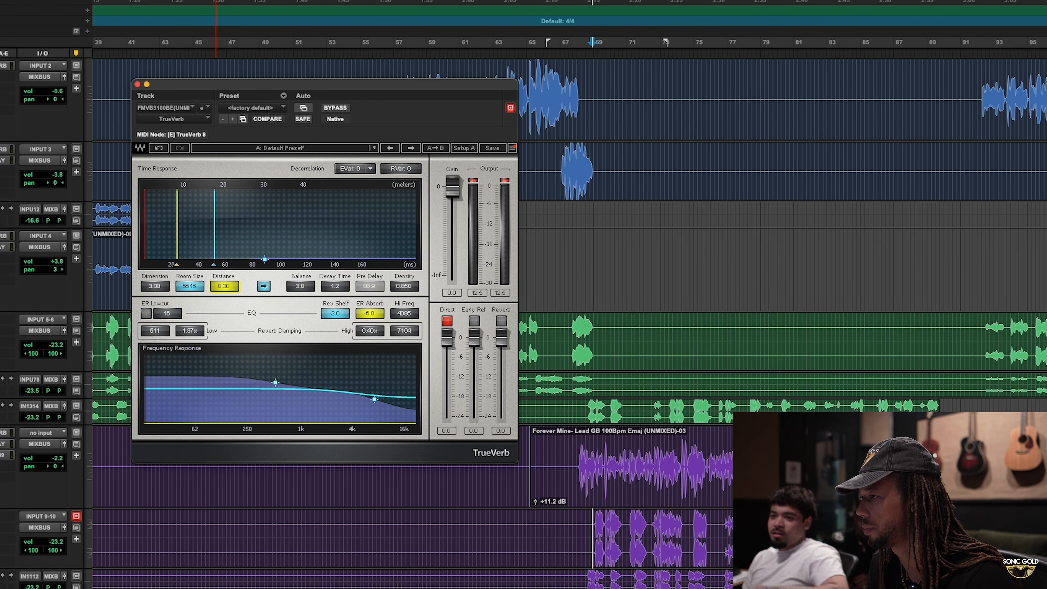
{"action": "left_click_drag", "start_coordinate": [224, 286], "coordinate": [224, 318]}
{"action": "left_click", "coordinate": [475, 321]}
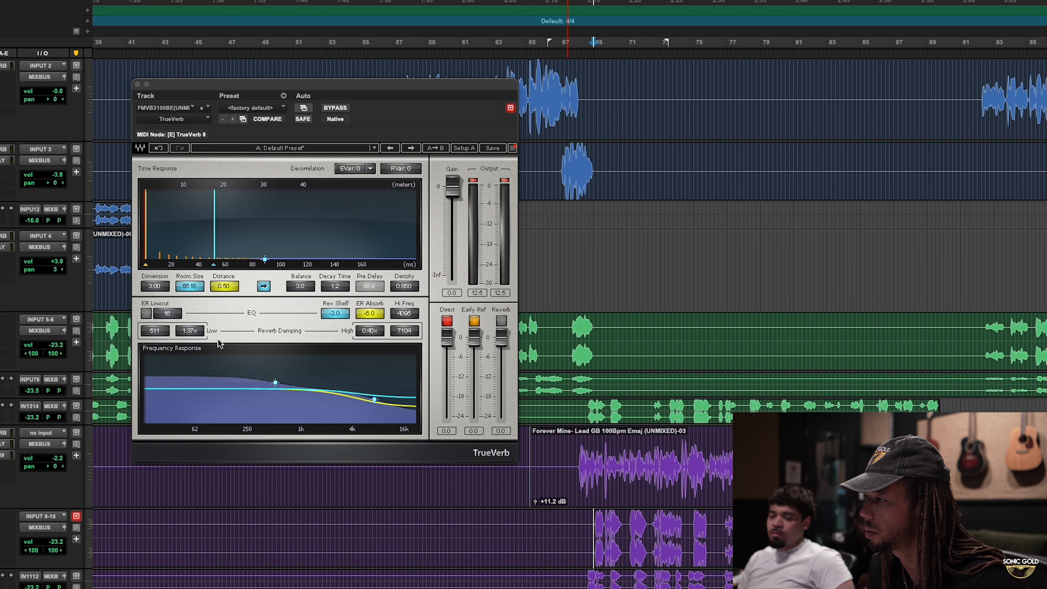
- Set TrueVerb's Distance to 3.99 and compare the vocals with the plug-in bypassed and active
{"action": "key", "text": "space"}
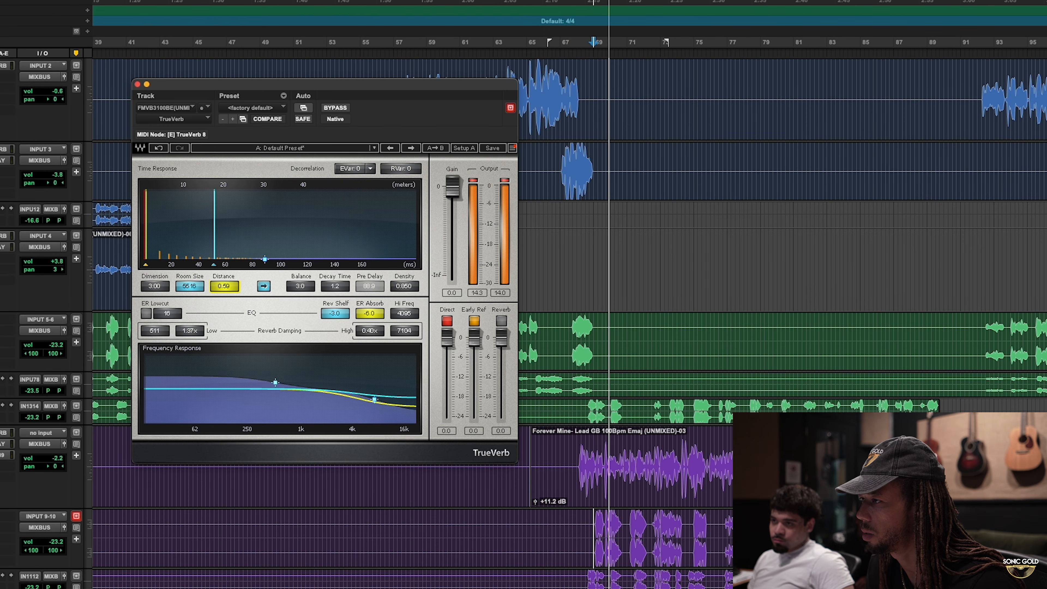
{"action": "key", "text": "space"}
{"action": "key", "text": "space"}
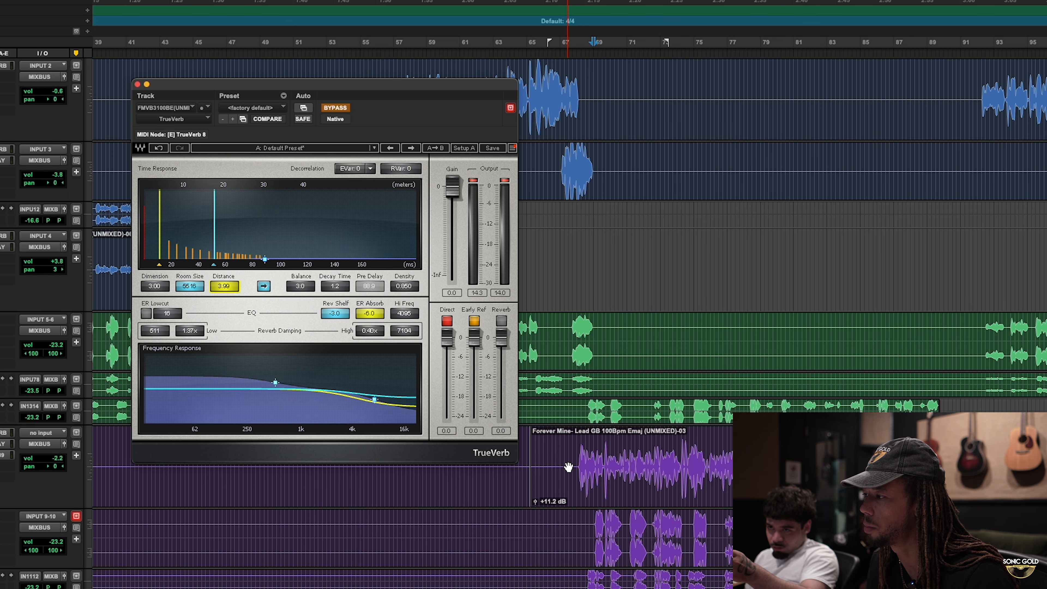
{"action": "key", "text": "space"}
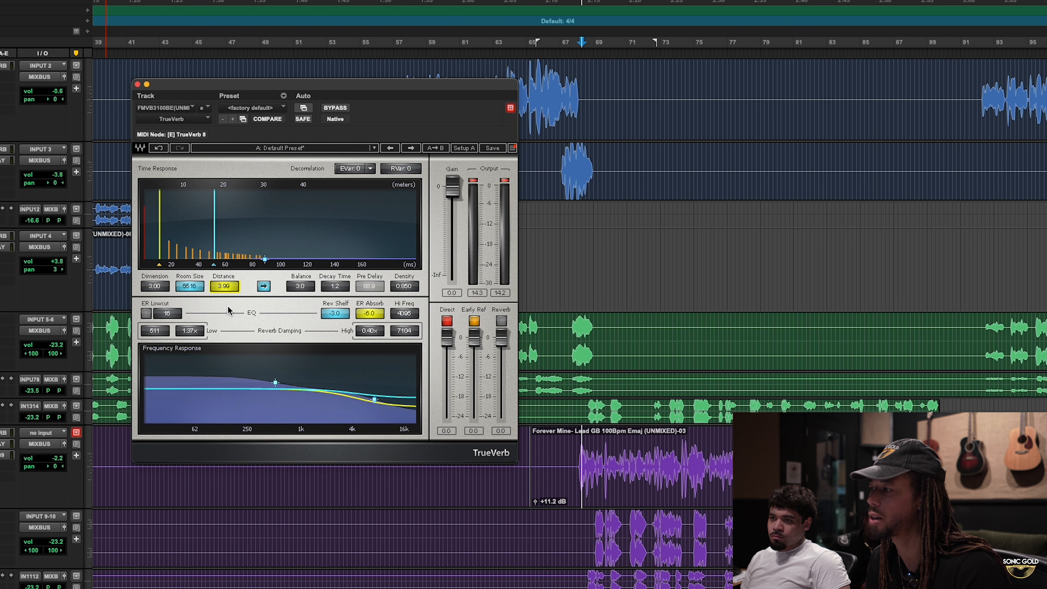
{"action": "key", "text": "space"}
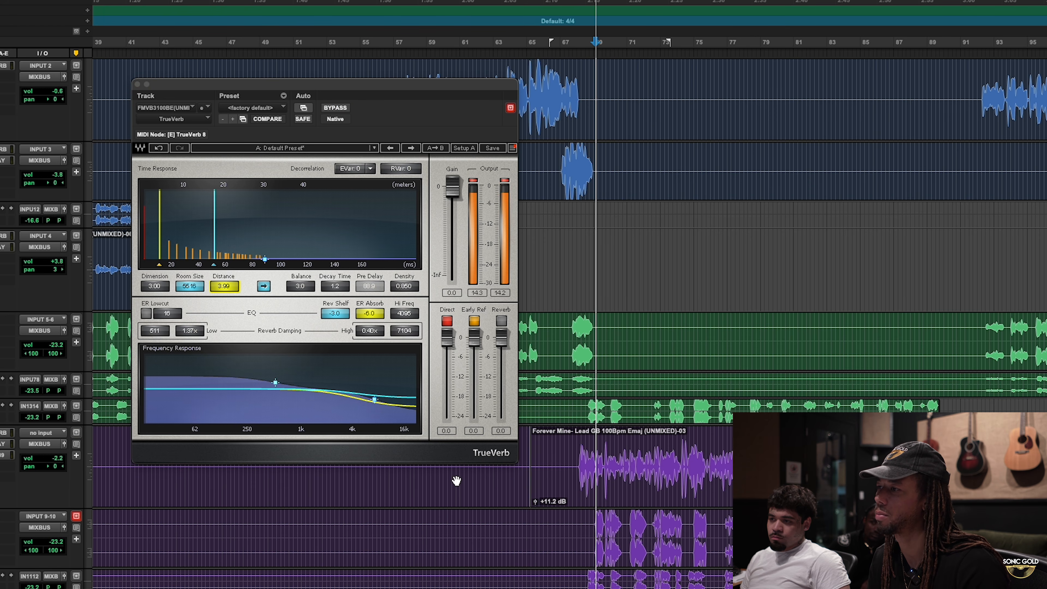
{"action": "key", "text": "space"}
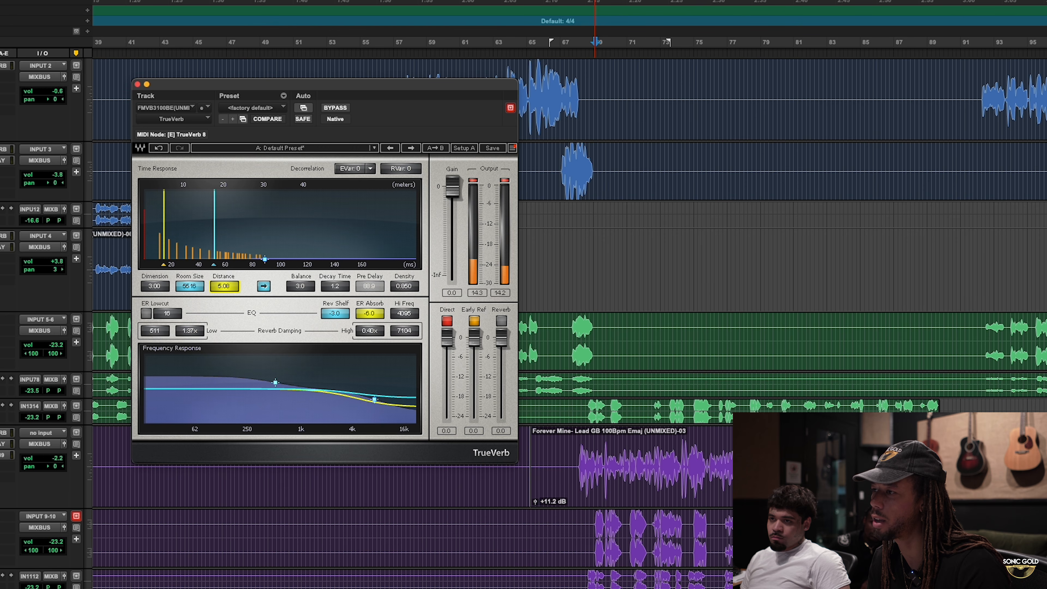
- Audition different Distance settings, and set TrueVerb's Room Size to 20000 and Distance to 6.93
{"action": "left_click_drag", "start_coordinate": [224, 286], "coordinate": [225, 283]}
{"action": "key", "text": "space"}
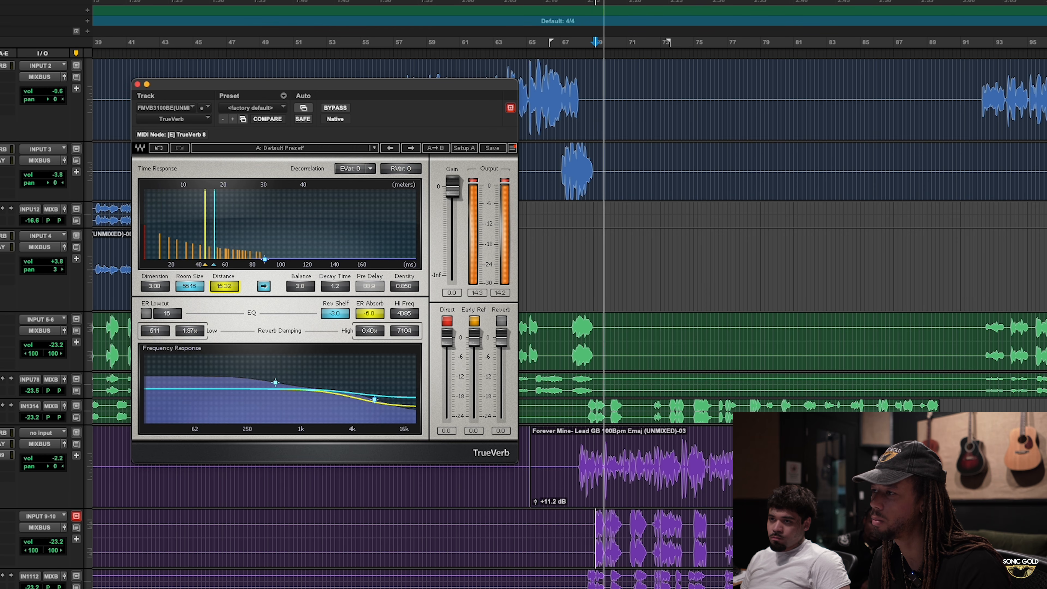
{"action": "left_click_drag", "start_coordinate": [199, 287], "coordinate": [241, 287]}
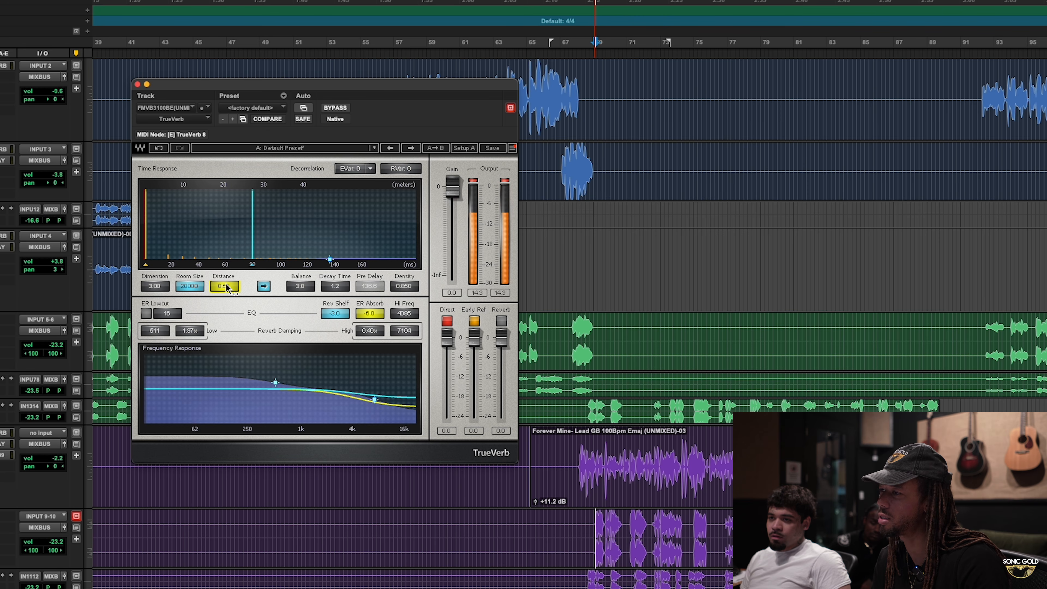
{"action": "key", "text": "space"}
{"action": "left_click_drag", "start_coordinate": [223, 286], "coordinate": [240, 286]}
{"action": "key", "text": "space"}
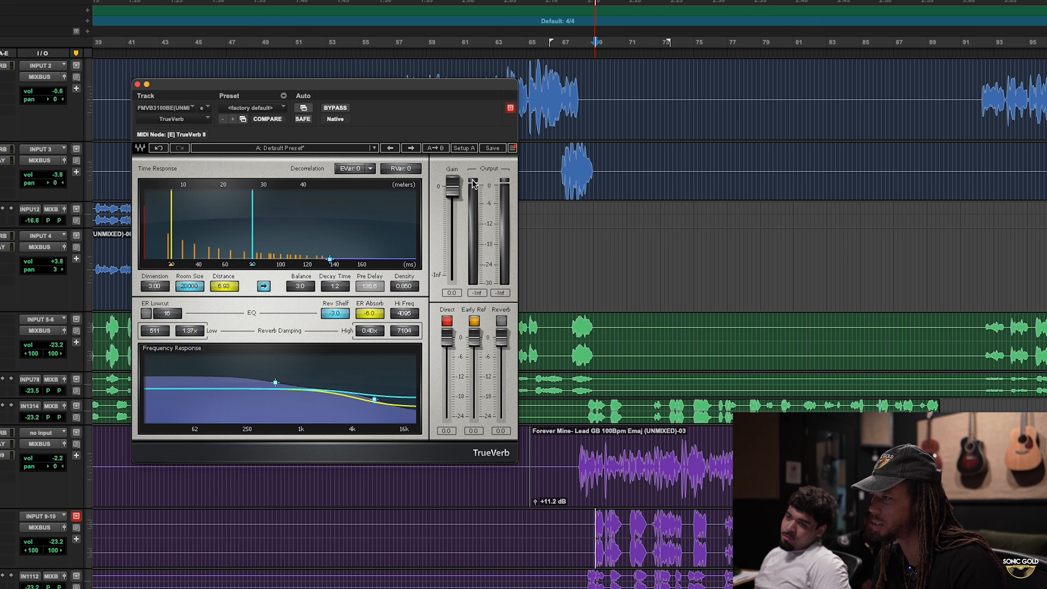
- Compare the early reflections at full level and at -24 during playback, and set their level to -9.2
{"action": "key", "text": "space"}
{"action": "key", "text": "space"}
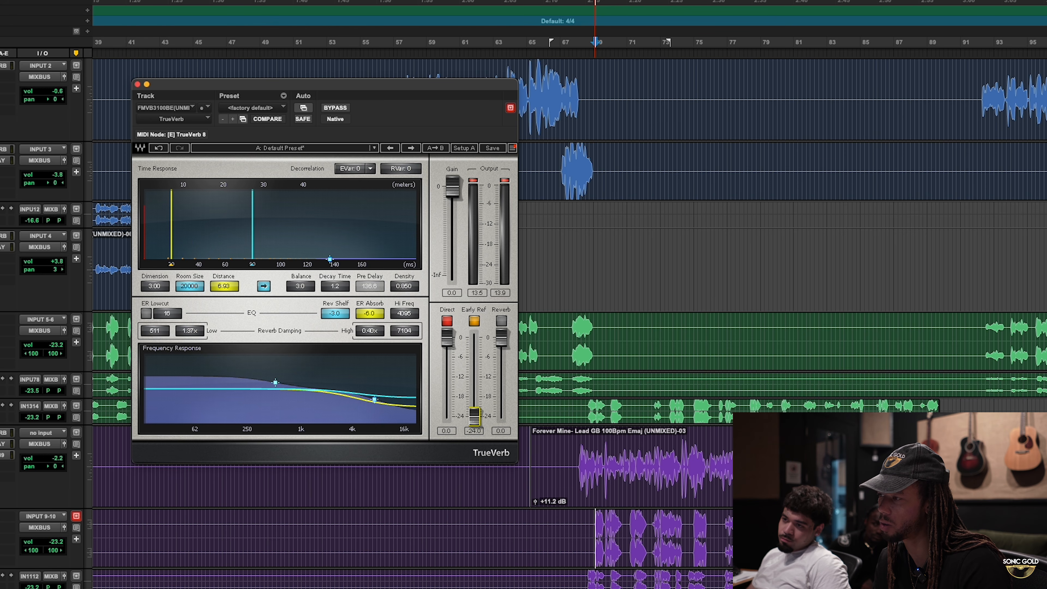
{"action": "key", "text": "space"}
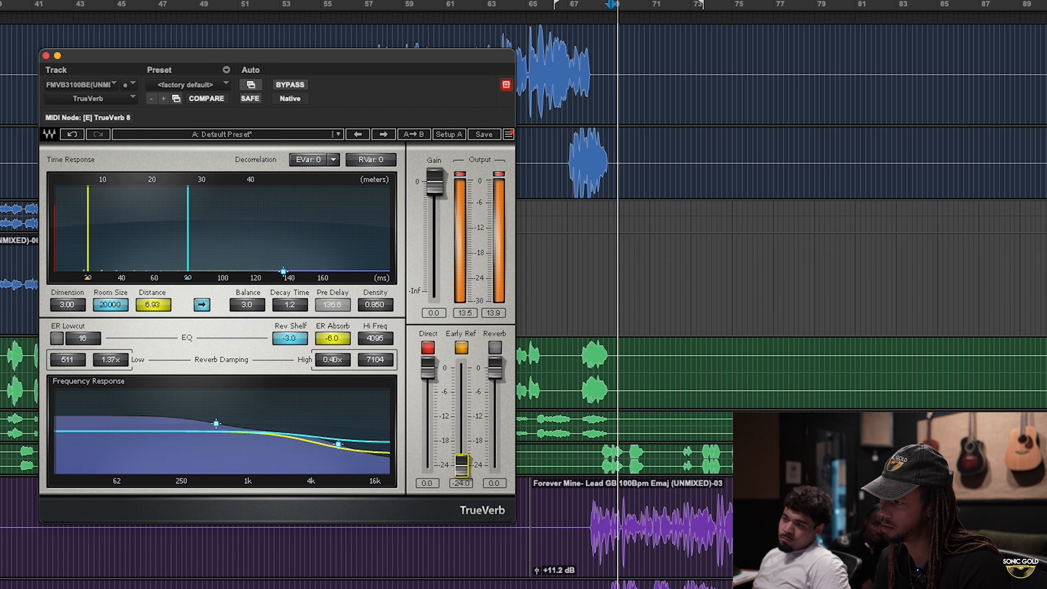
{"action": "left_click_drag", "start_coordinate": [476, 423], "coordinate": [475, 365]}
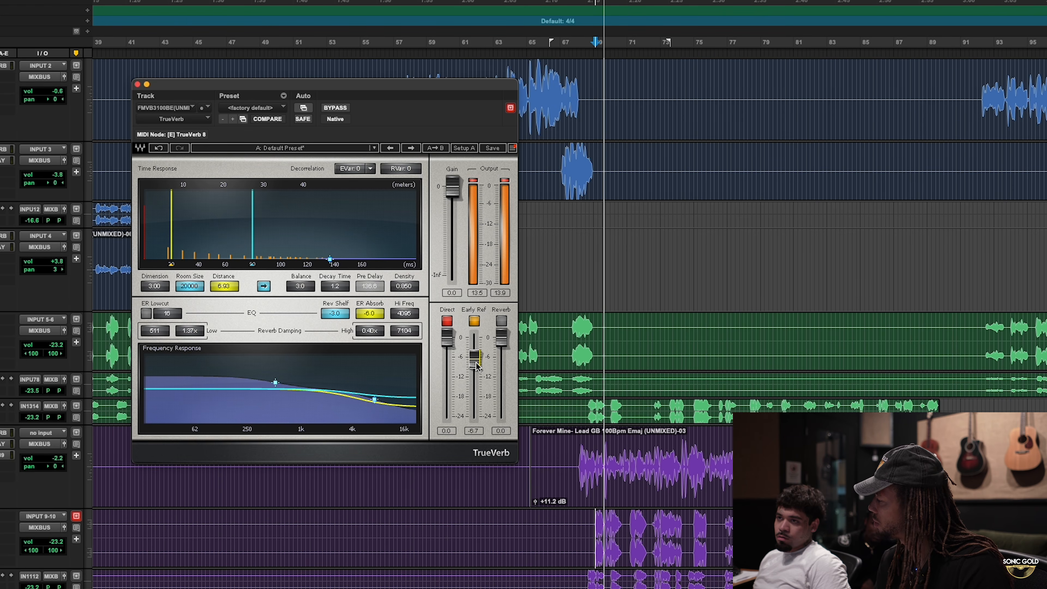
{"action": "left_click_drag", "start_coordinate": [475, 363], "coordinate": [474, 417]}
{"action": "key", "text": "space"}
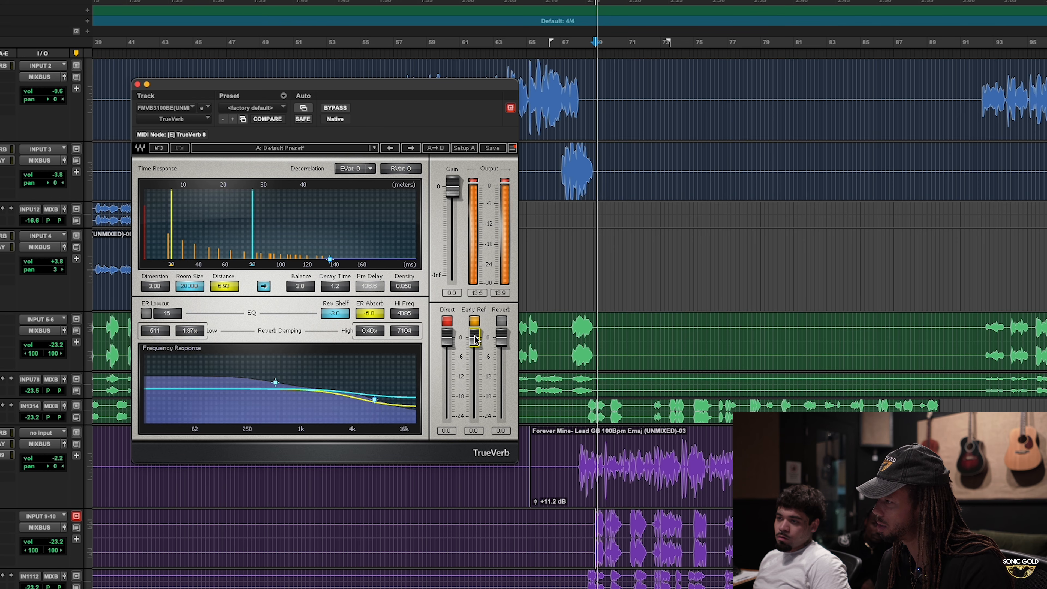
{"action": "left_click_drag", "start_coordinate": [474, 338], "coordinate": [462, 400]}
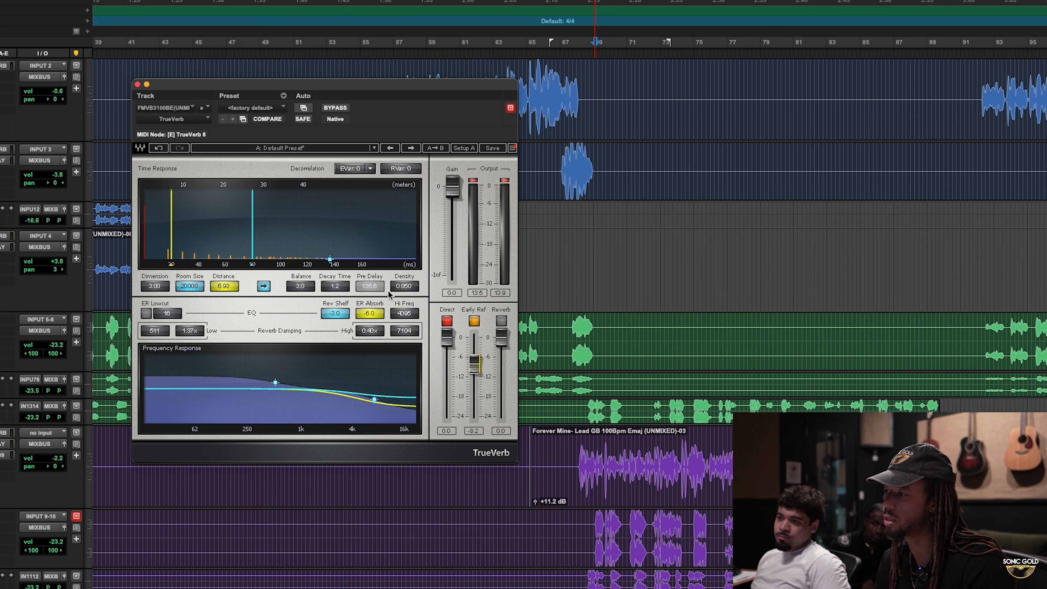
- Turn on TrueVerb's reverb section at a level of -2.2 and shorten its decay time
{"action": "left_click", "coordinate": [502, 322]}
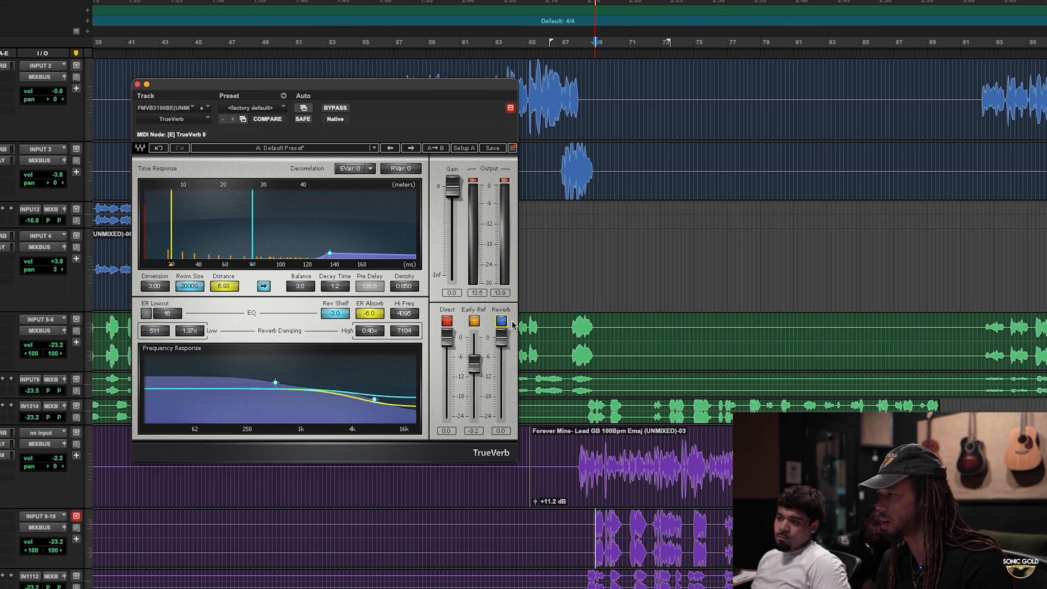
{"action": "left_click_drag", "start_coordinate": [503, 346], "coordinate": [502, 362]}
{"action": "key", "text": "space"}
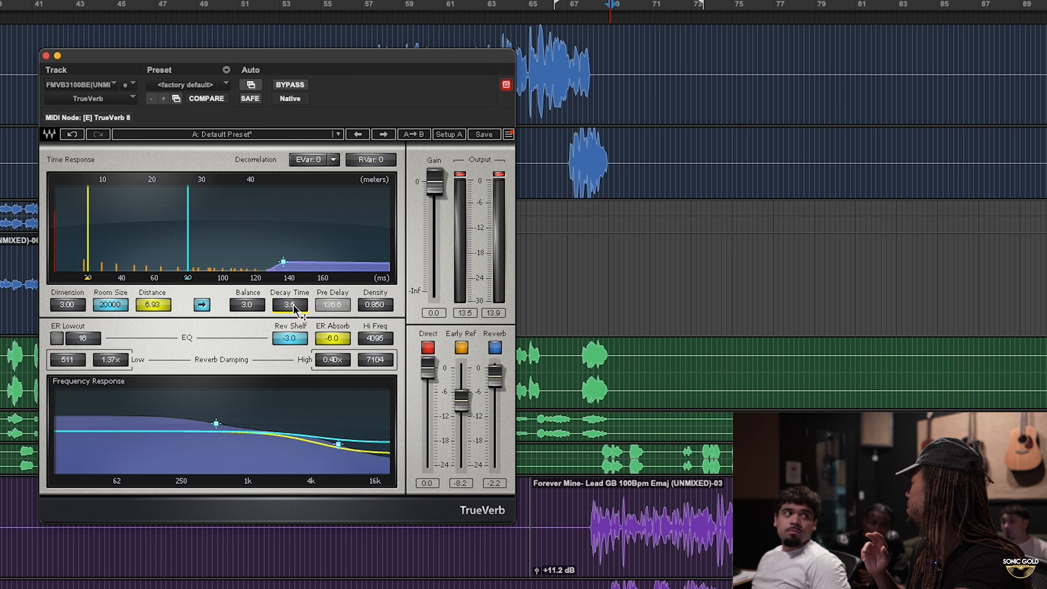
{"action": "left_click_drag", "start_coordinate": [294, 307], "coordinate": [294, 330]}
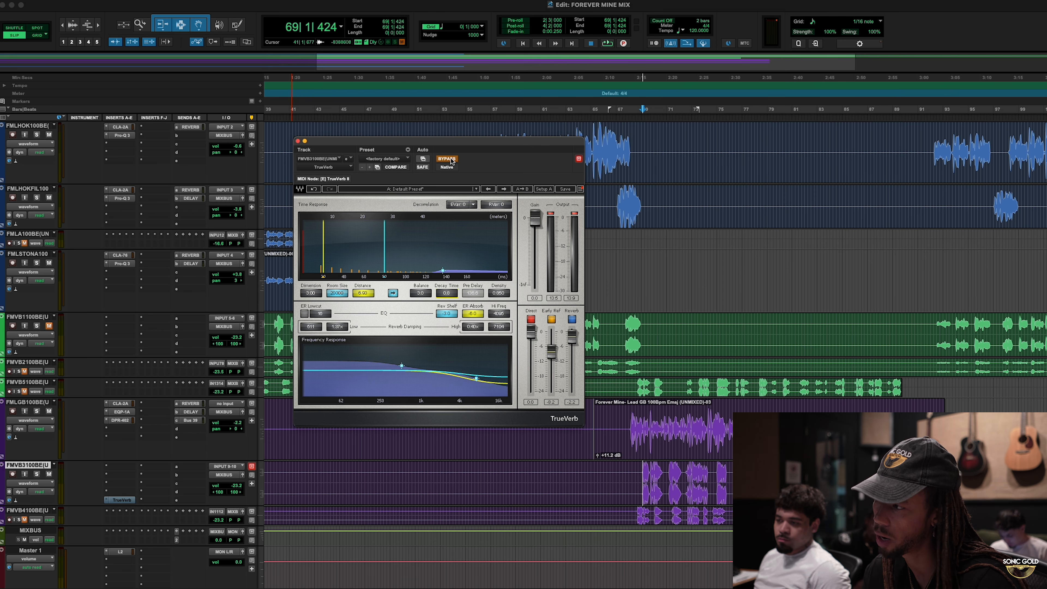
- Compare the background vocals with TrueVerb bypassed and switched back on
{"action": "key", "text": "space"}
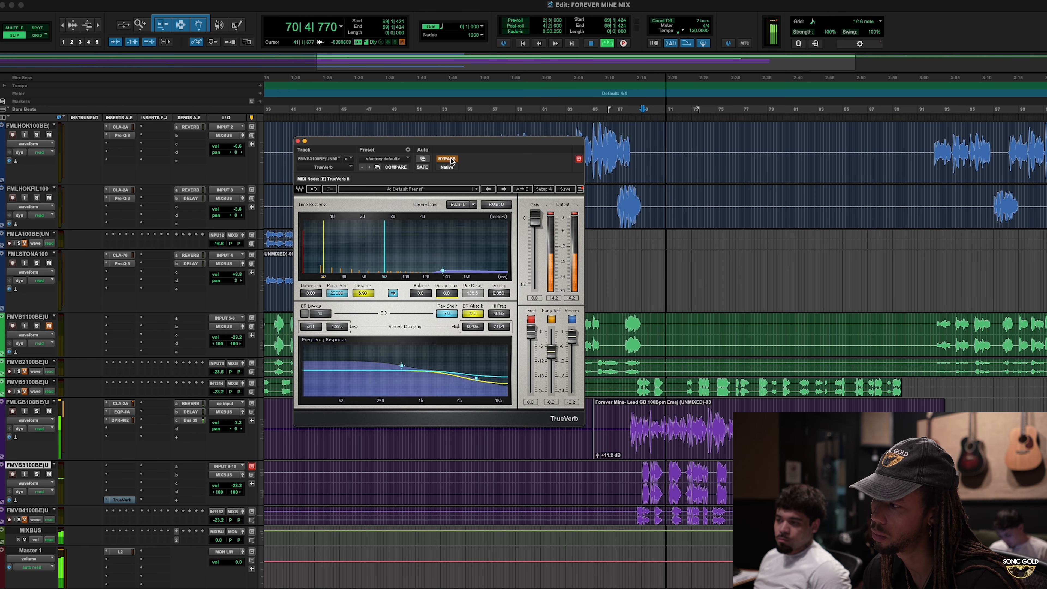
{"action": "key", "text": "space"}
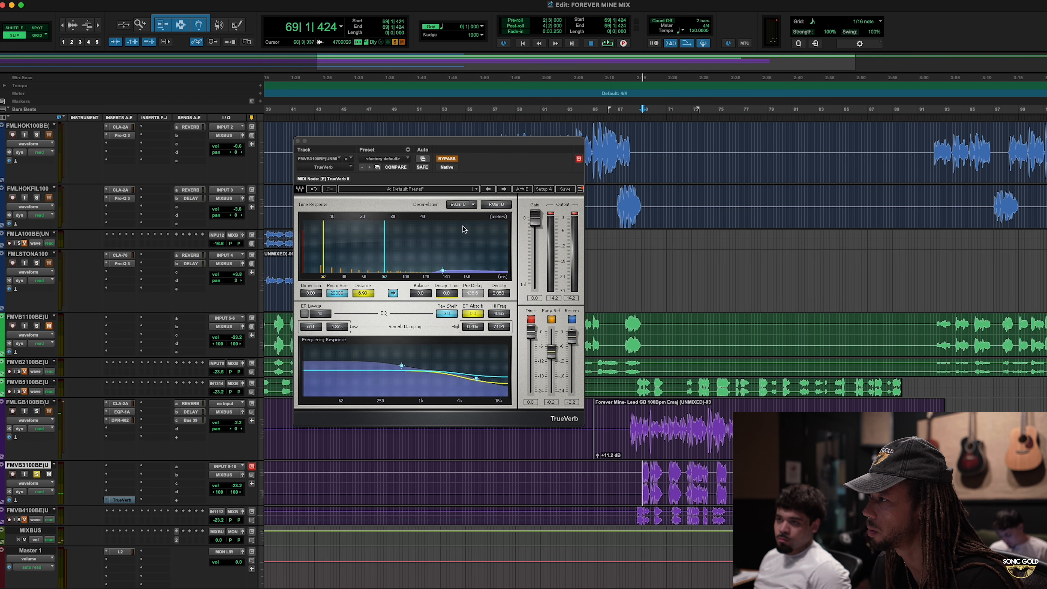
{"action": "left_click", "coordinate": [452, 161]}
{"action": "key", "text": "space"}
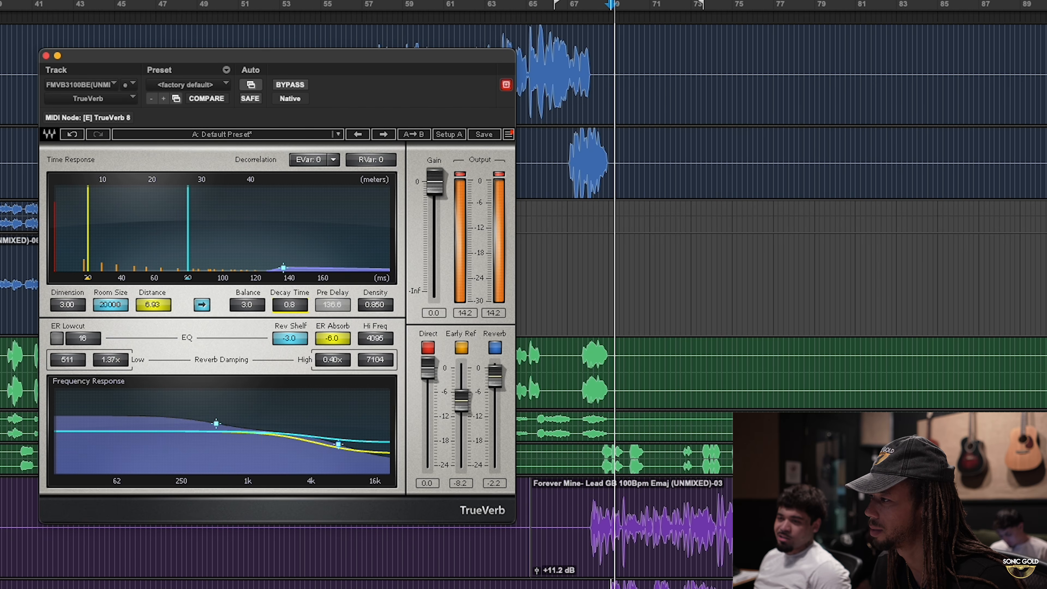
- Set TrueVerb's Decay Time to 1.8 while listening to the background vocals
{"action": "left_click_drag", "start_coordinate": [290, 305], "coordinate": [290, 289]}
{"action": "key", "text": "space"}
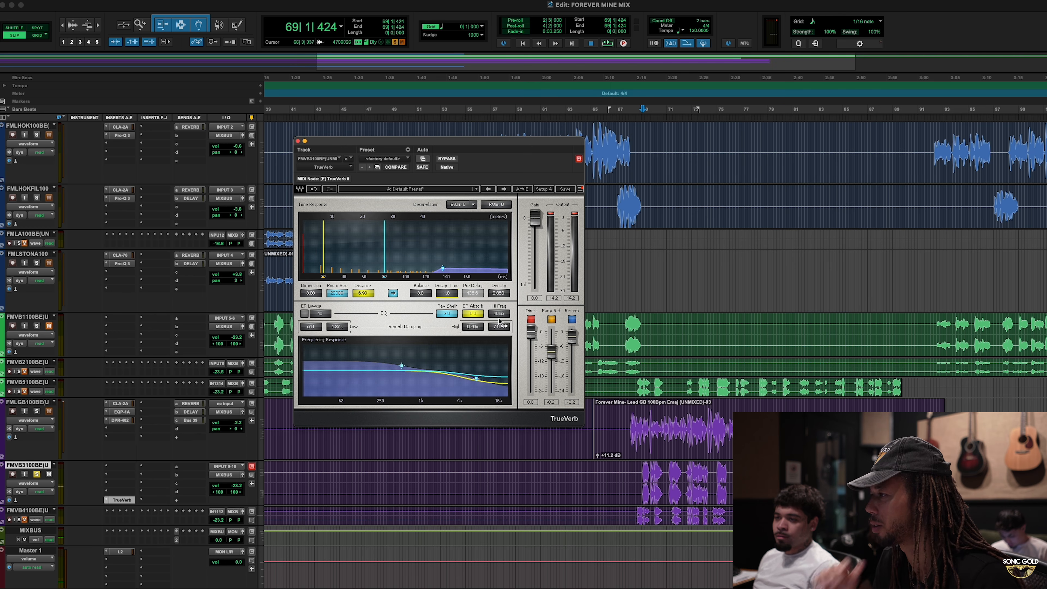
{"action": "scroll", "coordinate": [610, 325], "scroll_direction": "up", "scroll_amount": 2}
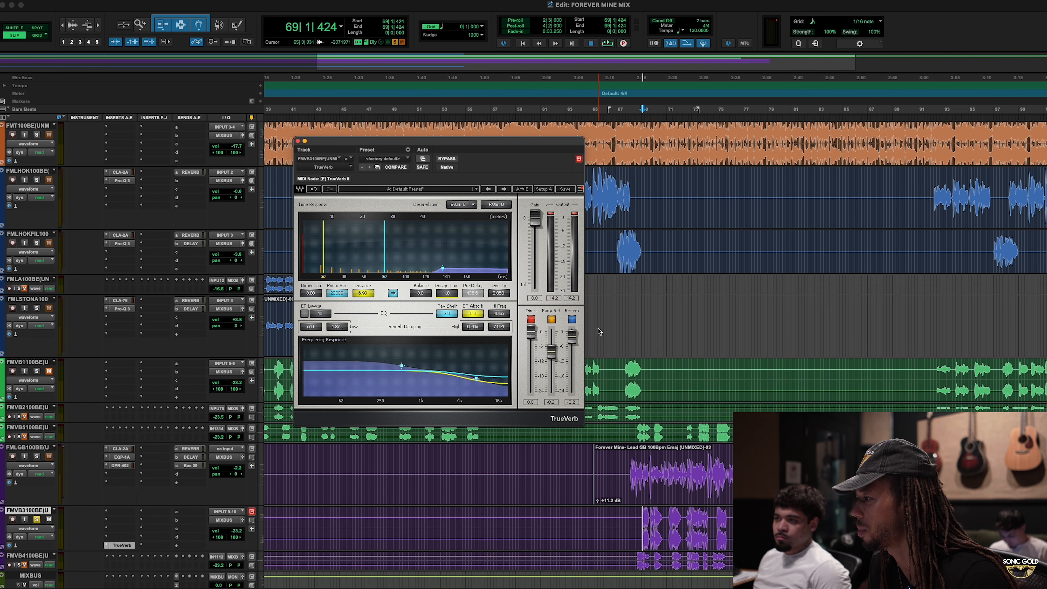
- Lower TrueVerb's reverb level to about -7 while auditioning the background vocals
{"action": "key", "text": "space"}
{"action": "mouse_move", "coordinate": [571, 337]}
{"action": "left_mouse_down"}
{"action": "mouse_move", "coordinate": [573, 397]}
{"action": "mouse_move", "coordinate": [572, 332]}
{"action": "left_mouse_up"}
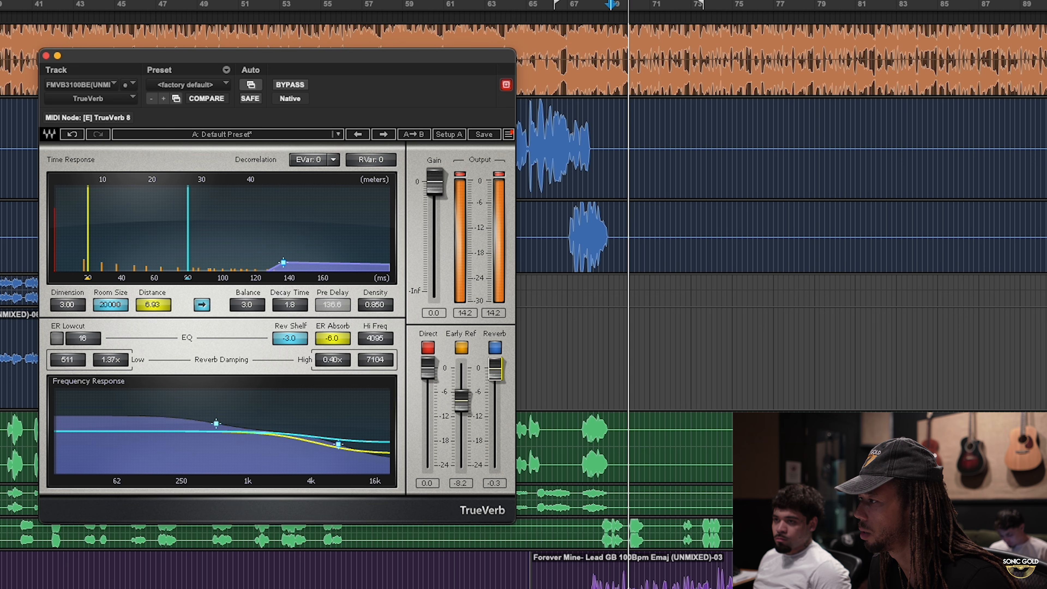
{"action": "left_click_drag", "start_coordinate": [495, 368], "coordinate": [496, 396]}
{"action": "scroll", "coordinate": [804, 398], "scroll_direction": "down", "scroll_amount": 3}
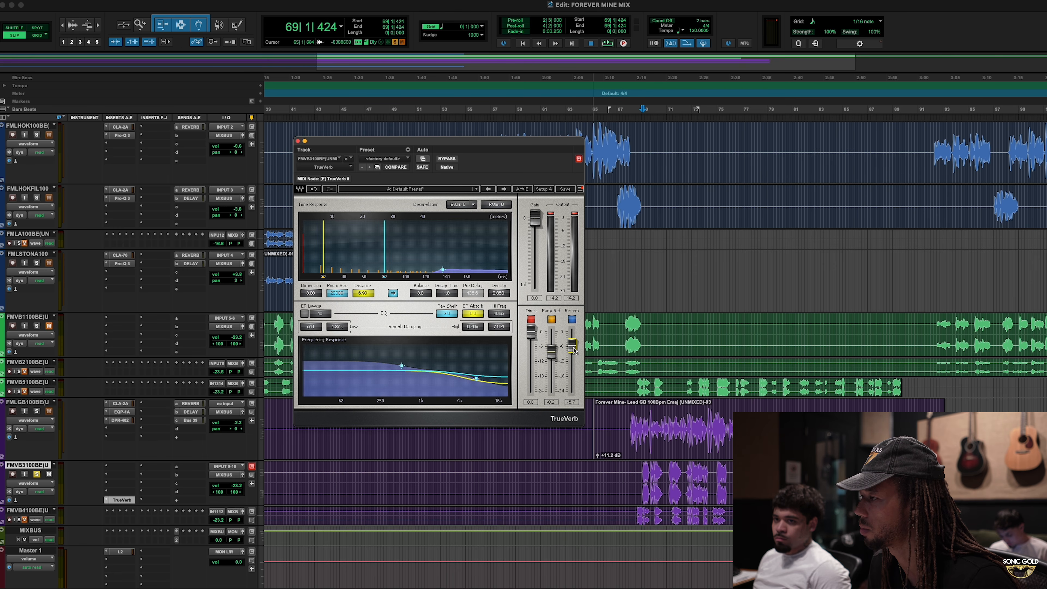
{"action": "key", "text": "space"}
{"action": "left_click_drag", "start_coordinate": [574, 350], "coordinate": [574, 354]}
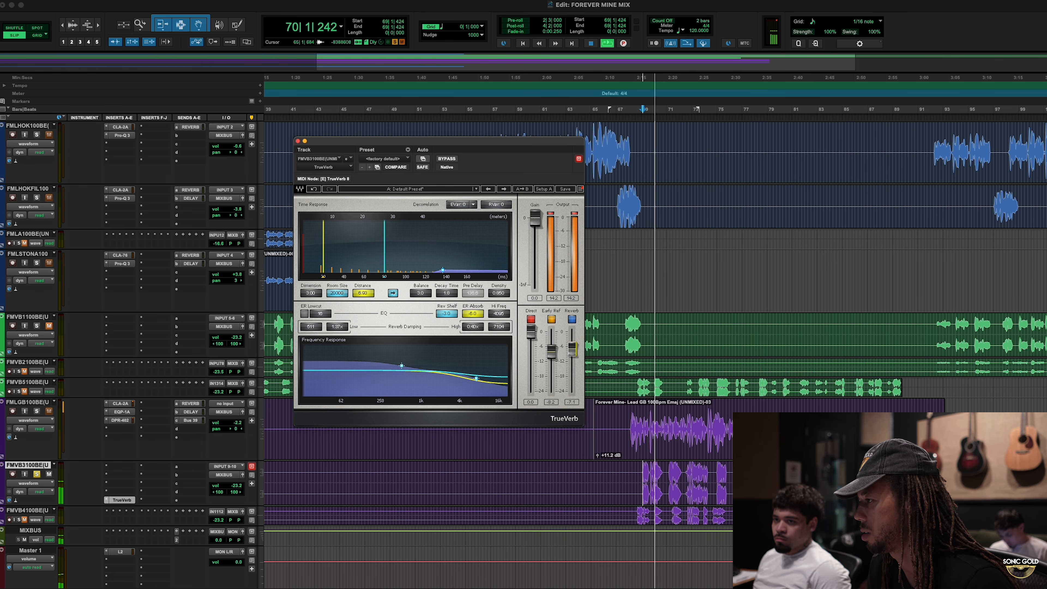
{"action": "key", "text": "space"}
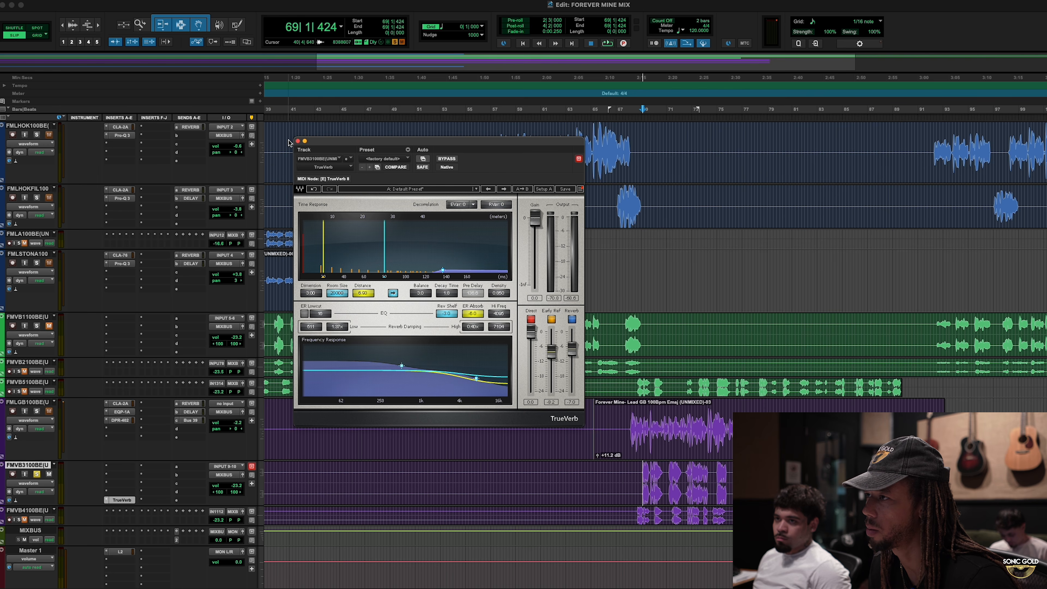
- Close TrueVerb and set the FMVB3100BE background vocal track's volume to -22.4 during playback
{"action": "left_click", "coordinate": [298, 141]}
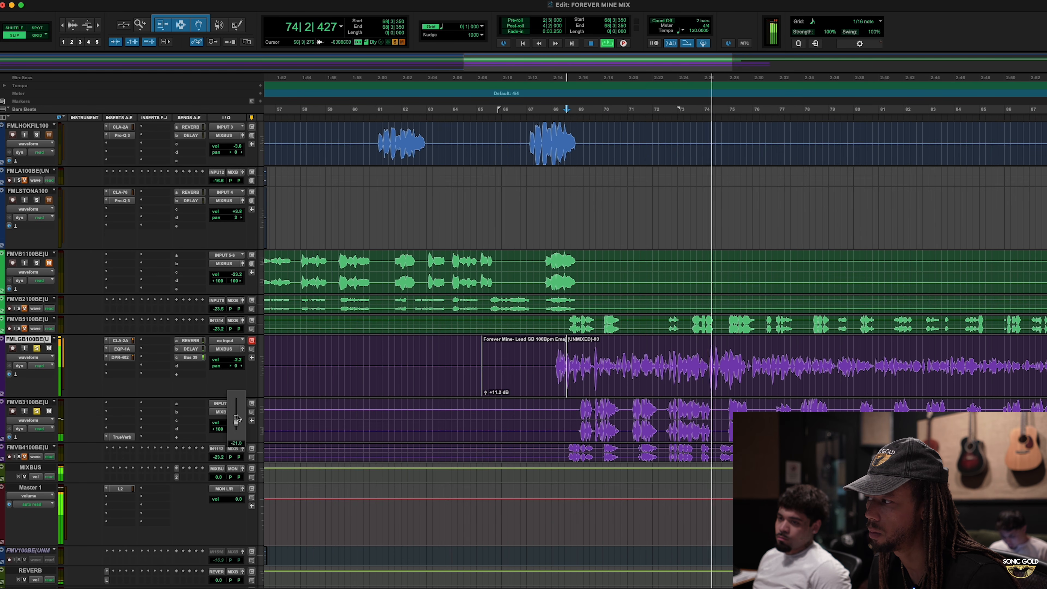
{"action": "left_click_drag", "start_coordinate": [237, 415], "coordinate": [239, 421]}
{"action": "key", "text": "space"}
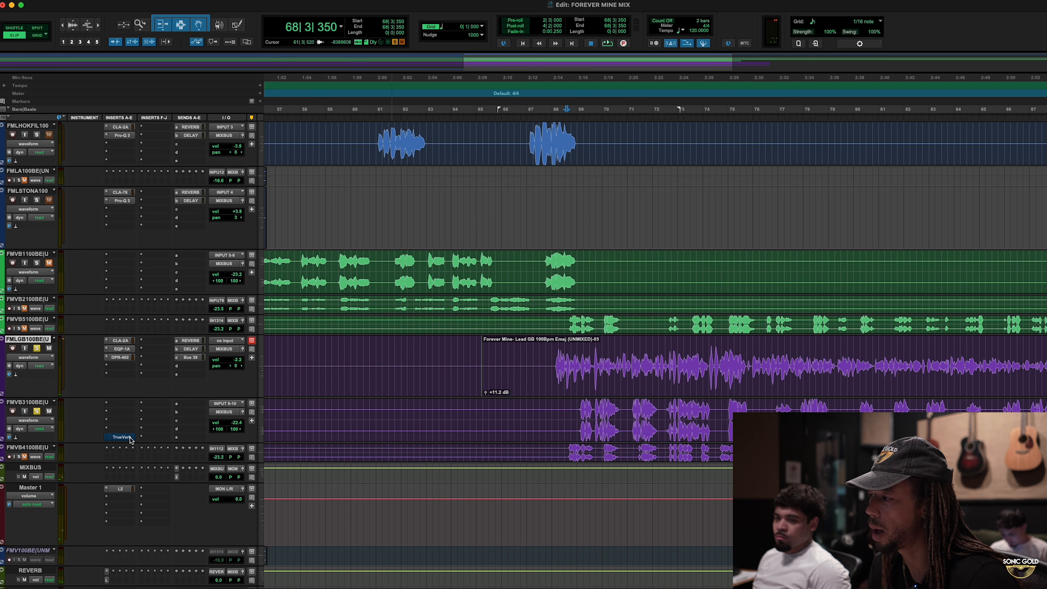
- Play the soloed lead and background vocals from bar 68 to compare them without and with TrueVerb
{"action": "left_click", "coordinate": [568, 405]}
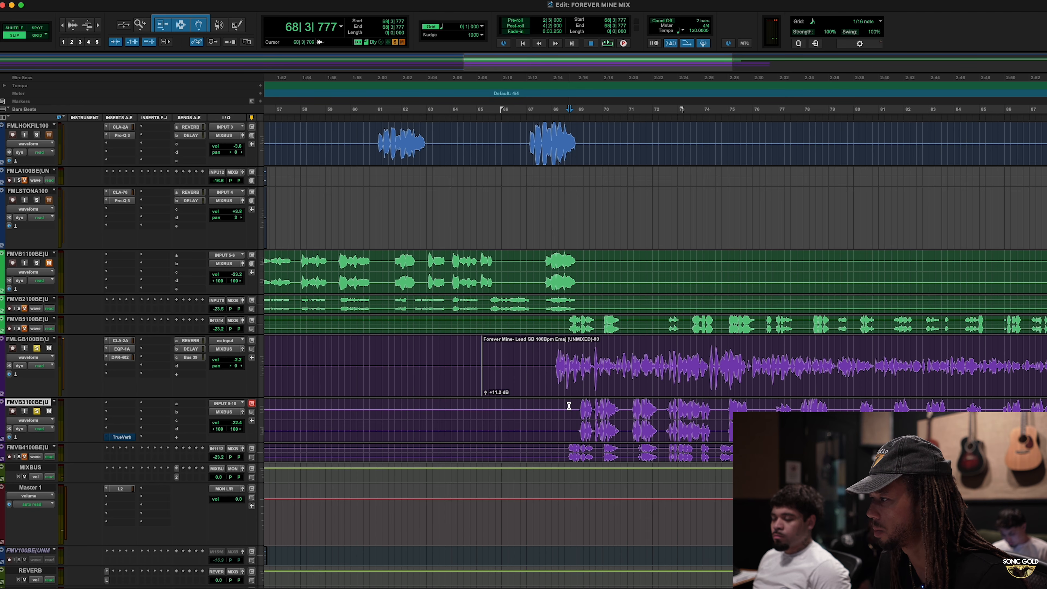
{"action": "key", "text": "space"}
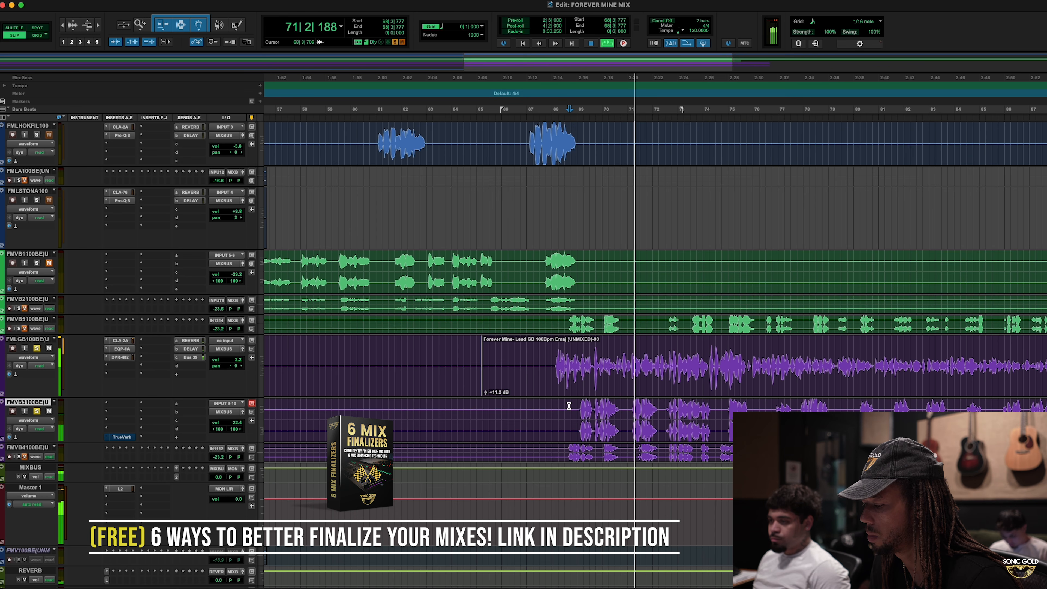
{"action": "key", "text": "space"}
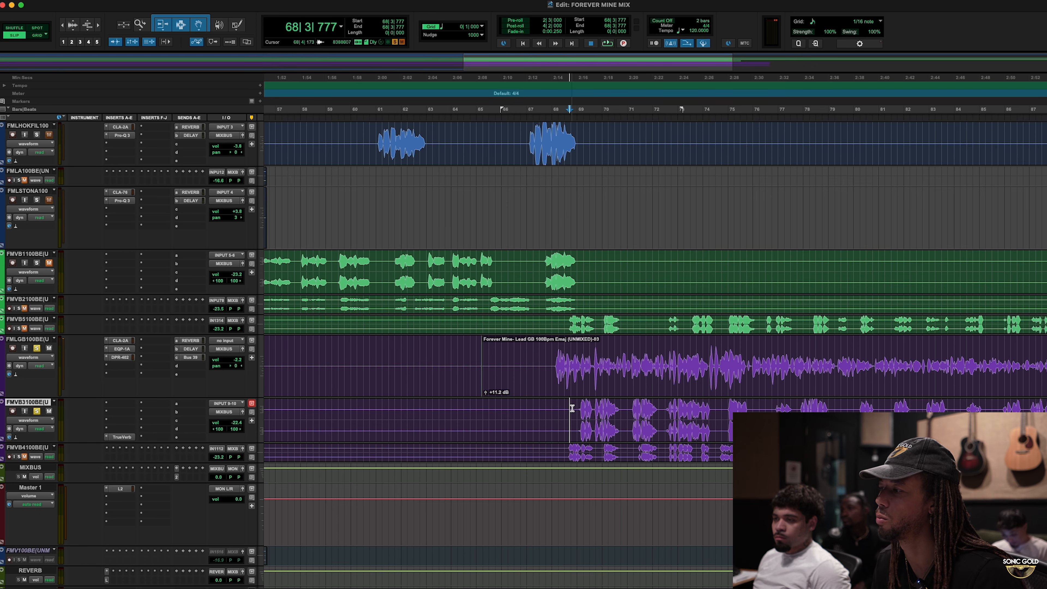
{"action": "key", "text": "space"}
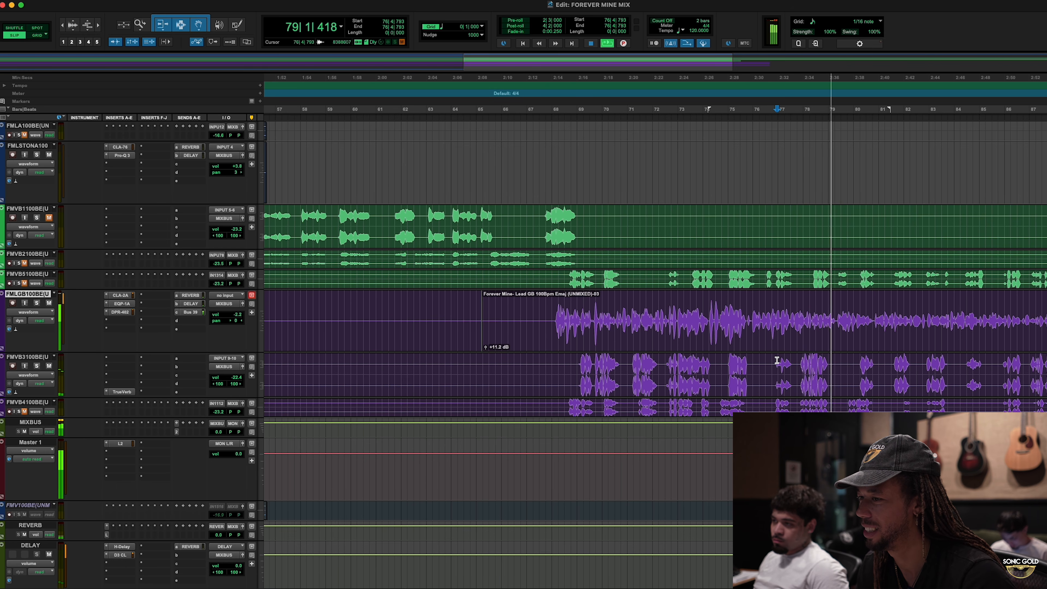
- Enlarge the FMVB4100BE track and copy TrueVerb from FMVB3100BE onto it
{"action": "key", "text": "space"}
{"action": "left_click_drag", "start_coordinate": [58, 418], "coordinate": [59, 452]}
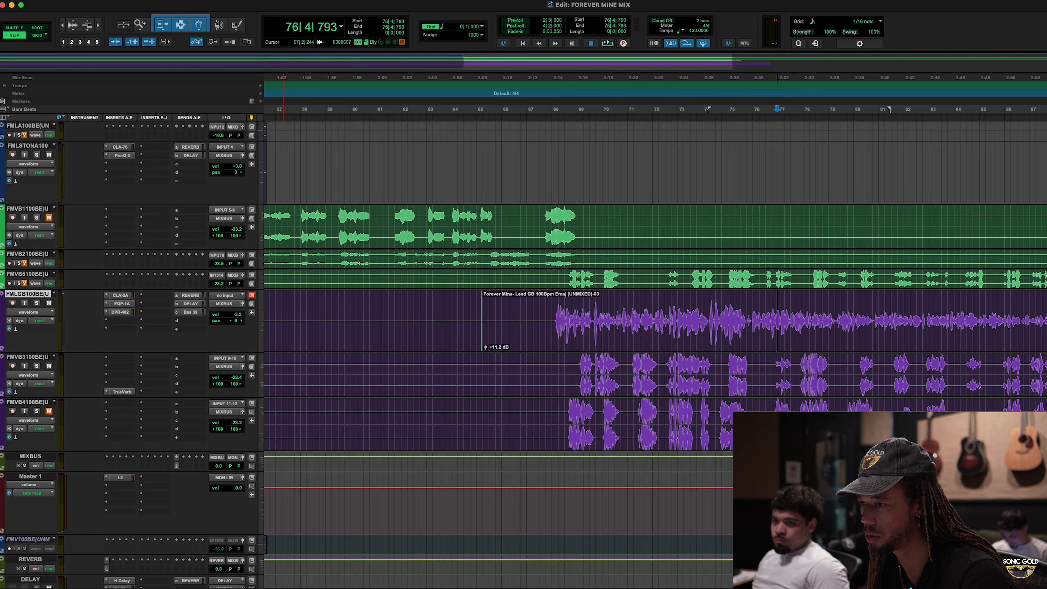
{"action": "left_click_drag", "start_coordinate": [116, 396], "coordinate": [119, 437]}
- Unmute and solo FMVB4100BE alongside FMVB3100BE, and play both from bar 68
{"action": "left_click", "coordinate": [39, 412]}
{"action": "left_click", "coordinate": [562, 363]}
{"action": "key", "text": "space"}
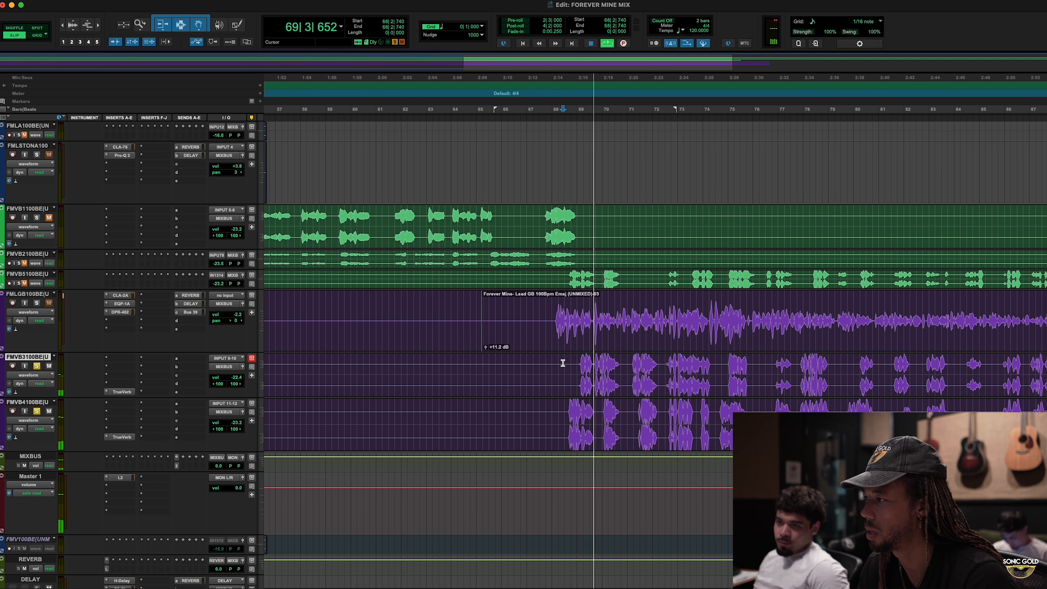
{"action": "key", "text": "space"}
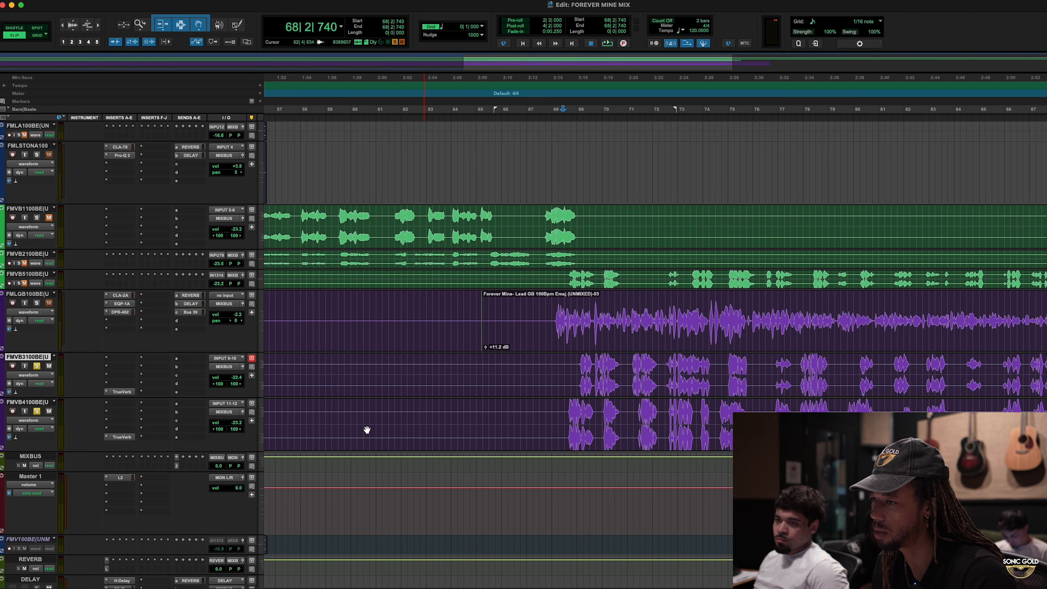
- Insert the stereo S1 Imager on FMVB3100BE in the slot before TrueVerb
{"action": "left_click", "coordinate": [120, 386]}
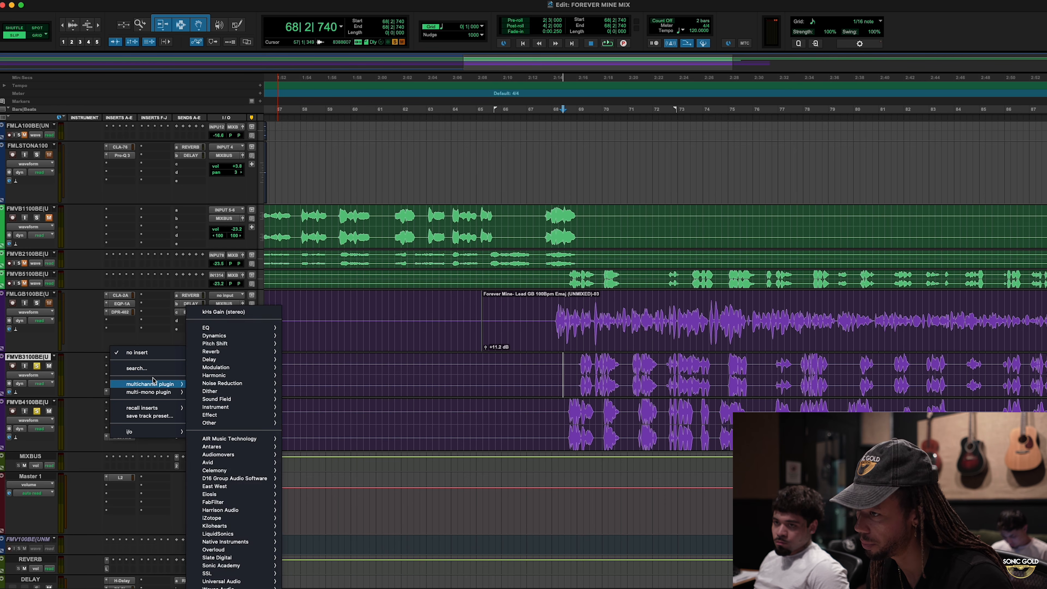
{"action": "mouse_move", "coordinate": [169, 384]}
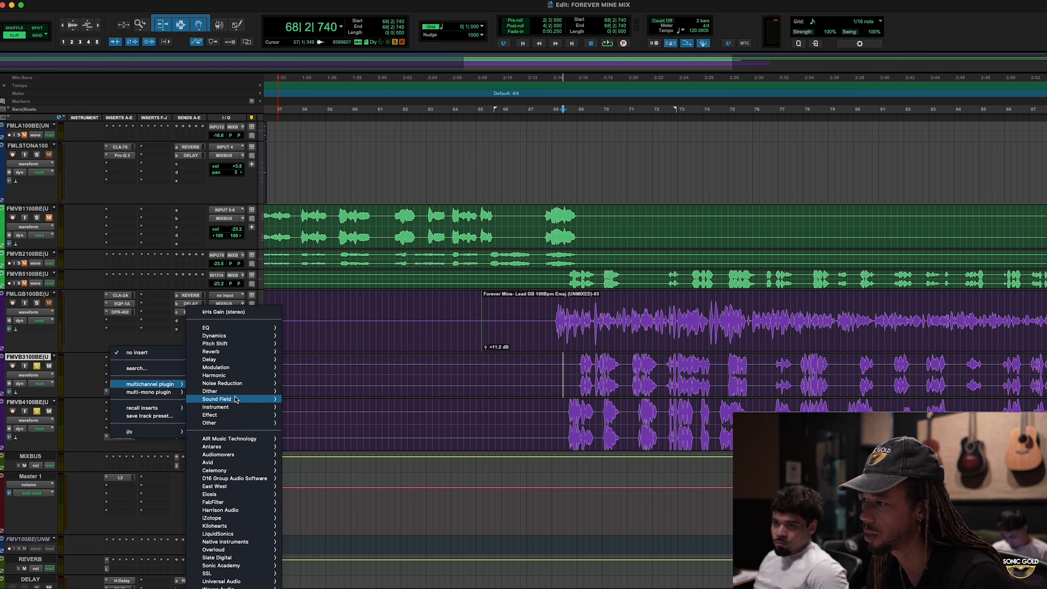
{"action": "mouse_move", "coordinate": [236, 400]}
{"action": "left_click", "coordinate": [322, 391]}
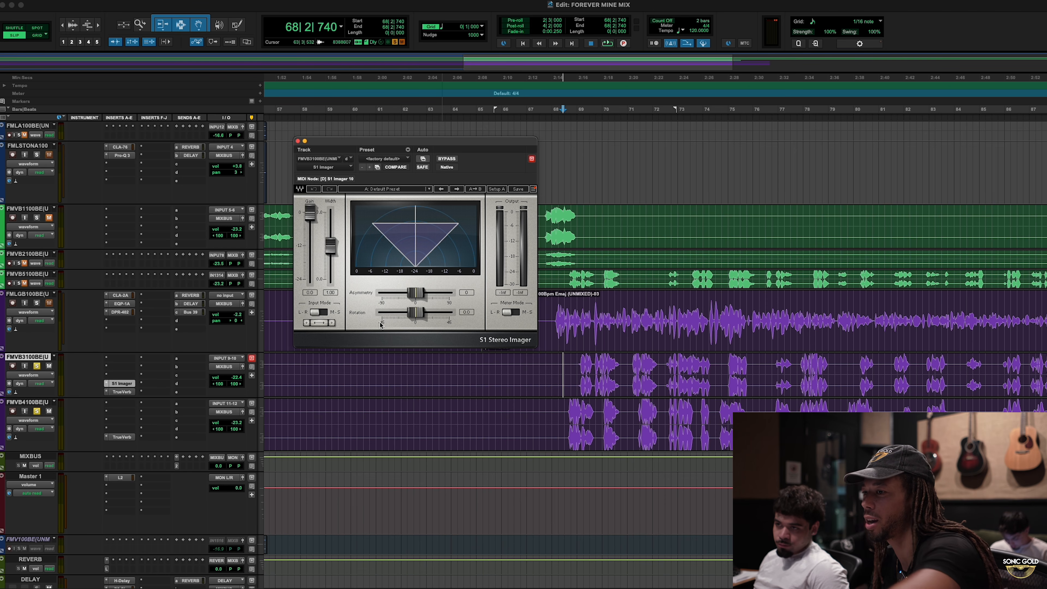
- Rotate FMVB3100BE's stereo image to the left in S1 Imager and shift its asymmetry slightly positive while listening
{"action": "left_click_drag", "start_coordinate": [420, 315], "coordinate": [413, 315]}
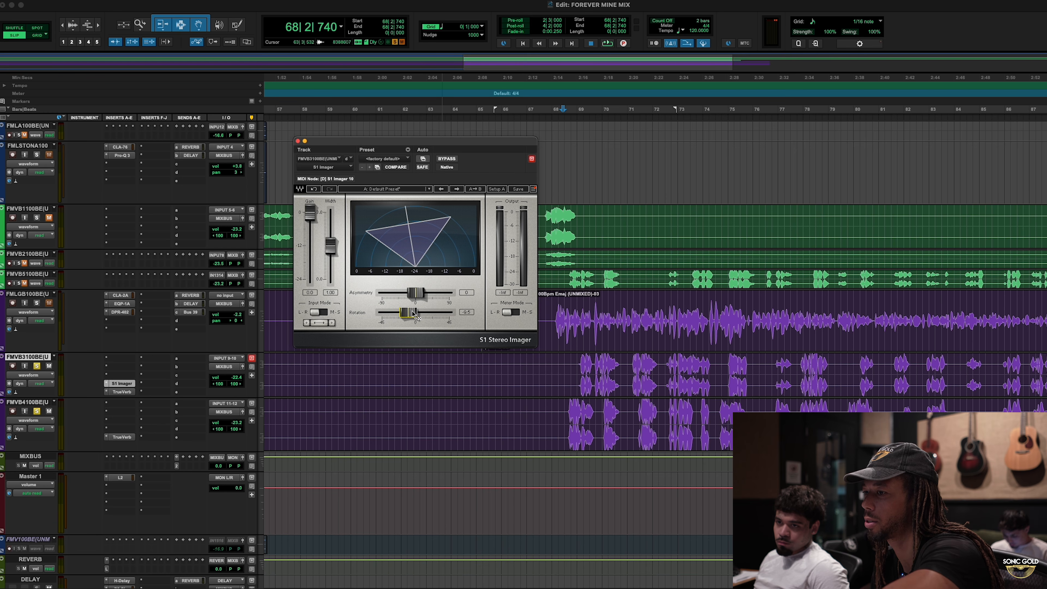
{"action": "left_click_drag", "start_coordinate": [414, 315], "coordinate": [421, 315]}
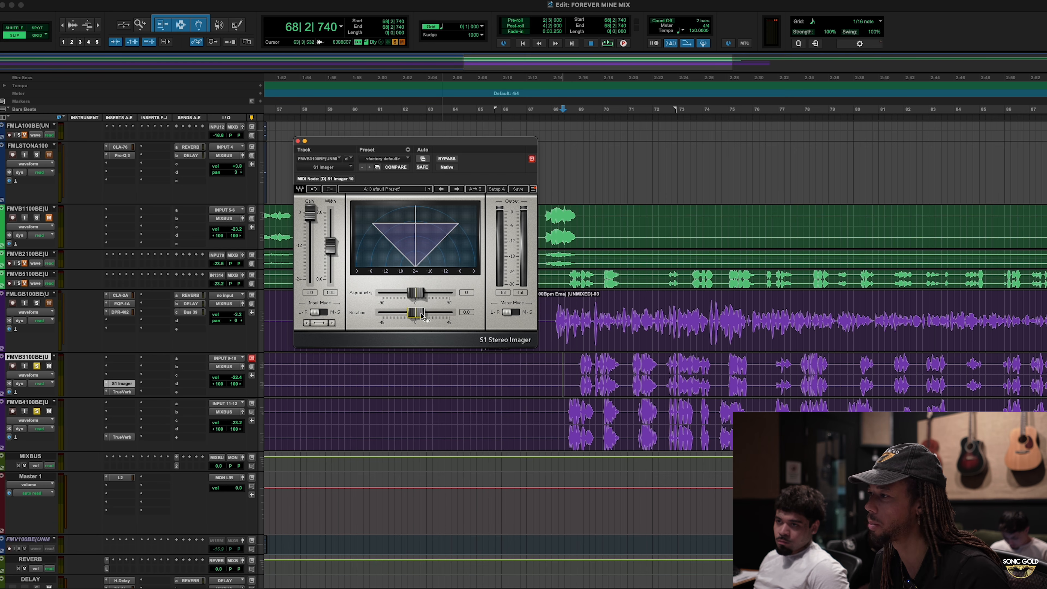
{"action": "key", "text": "space"}
{"action": "left_click_drag", "start_coordinate": [423, 316], "coordinate": [418, 293]}
{"action": "key", "text": "space"}
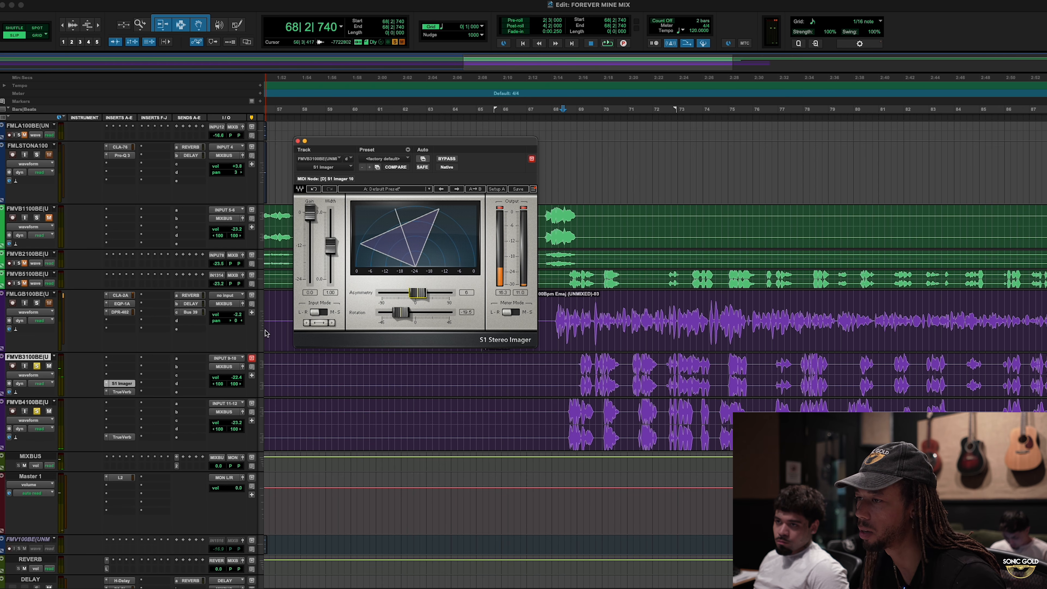
- Copy the S1 Imager to FMVB4100BE and mirror its settings, with rotation to the right and slightly negative asymmetry
{"action": "left_click_drag", "start_coordinate": [123, 383], "coordinate": [128, 430]}
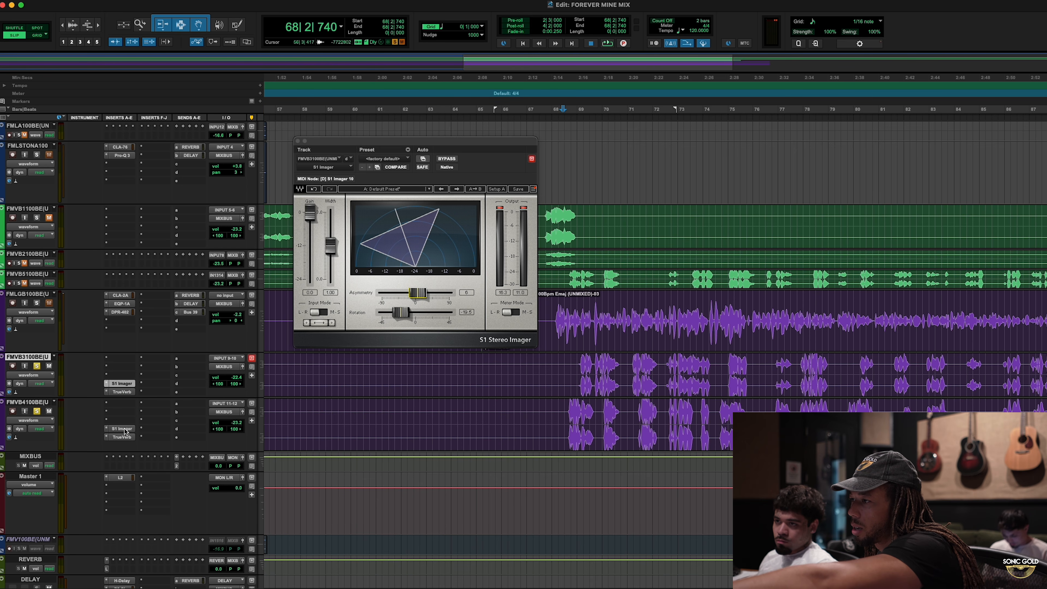
{"action": "left_click", "coordinate": [125, 429]}
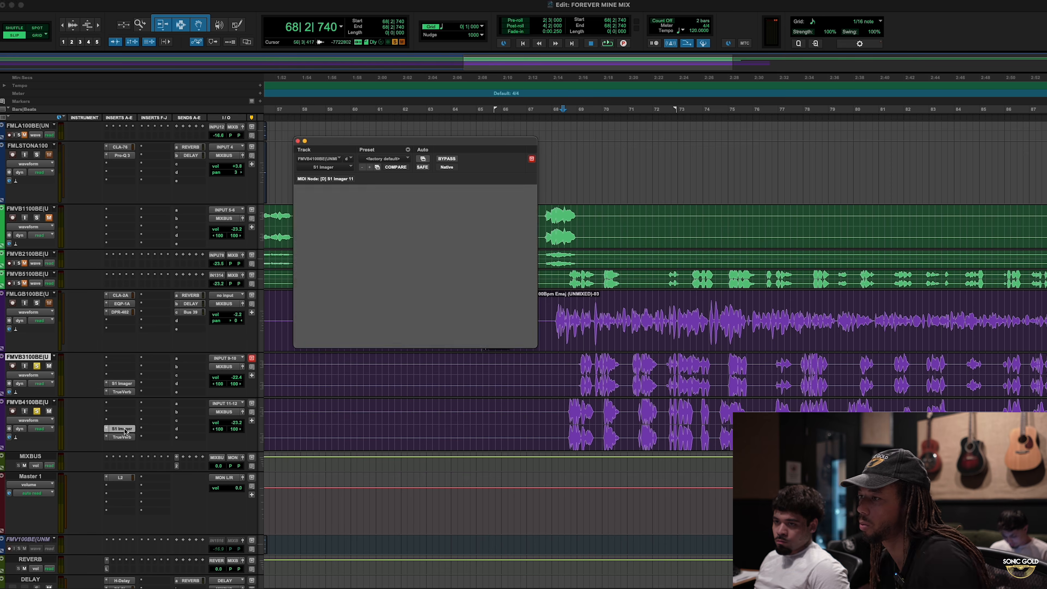
{"action": "left_click_drag", "start_coordinate": [402, 313], "coordinate": [429, 313]}
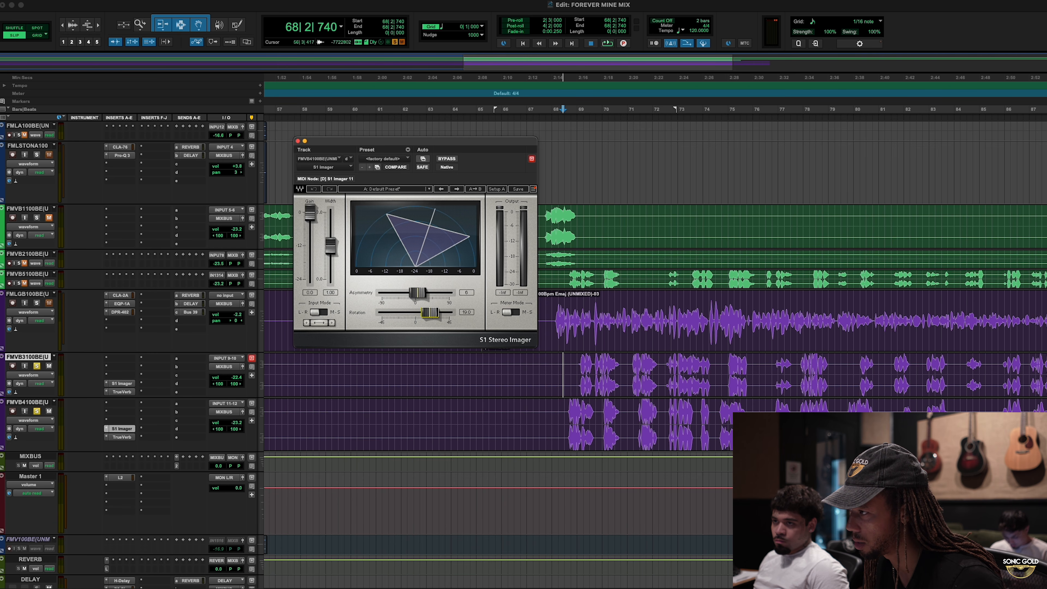
{"action": "left_click_drag", "start_coordinate": [417, 293], "coordinate": [413, 292]}
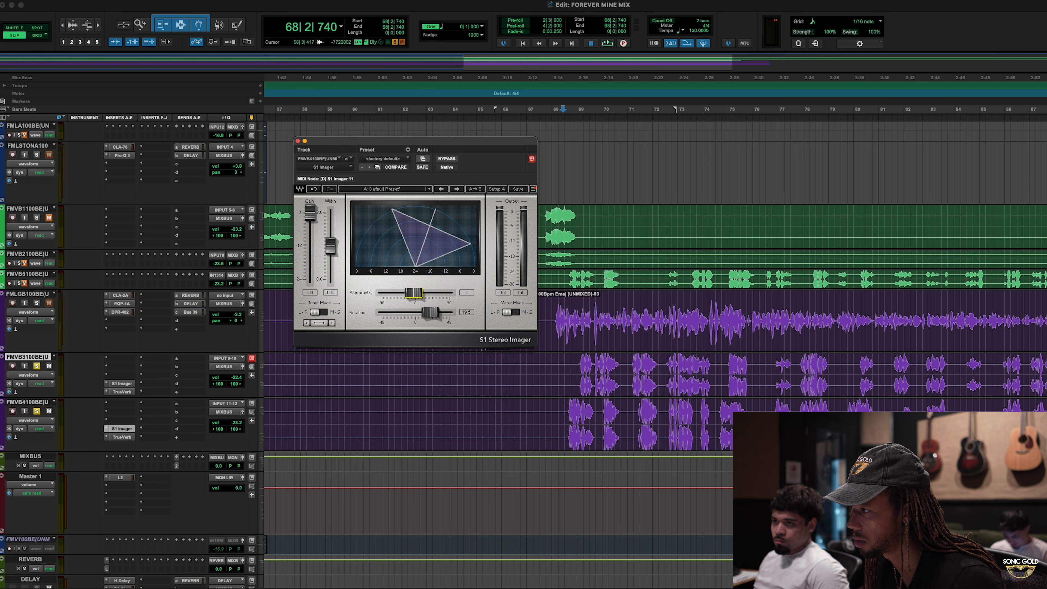
- Audition both soloed background vocal tracks from bars 68 and 72, undoing the accidental cut on FMVB3100BE
{"action": "key", "text": "space"}
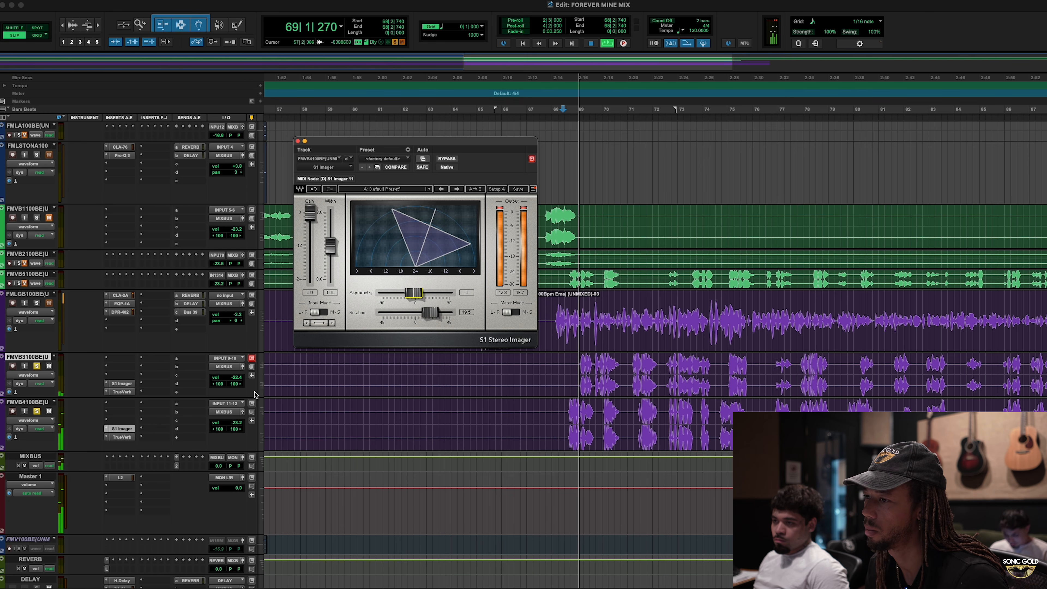
{"action": "key", "text": "s"}
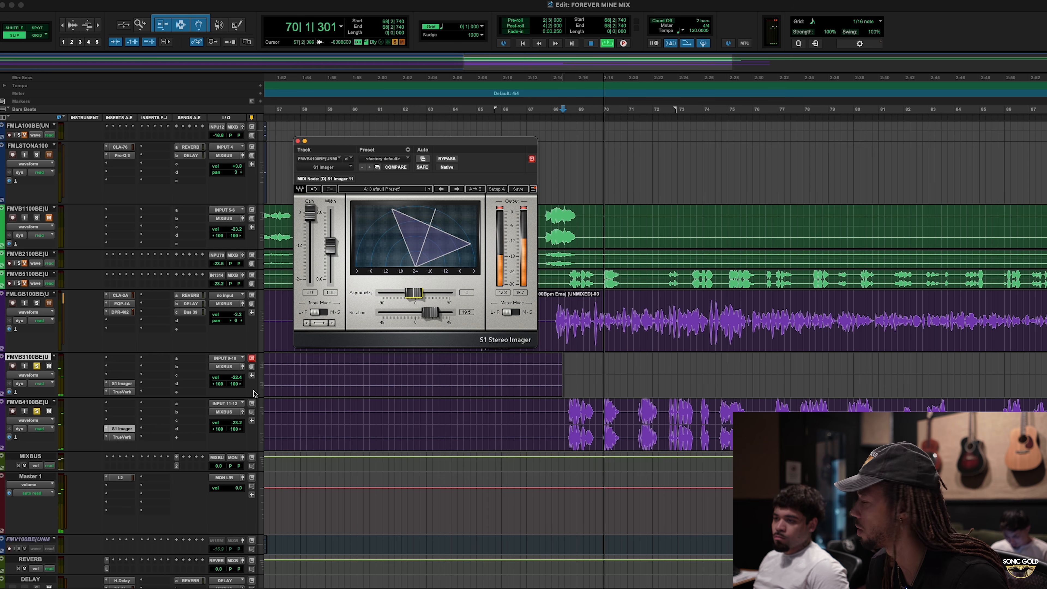
{"action": "key", "text": "super+z"}
{"action": "key", "text": "space"}
{"action": "left_click", "coordinate": [665, 363]}
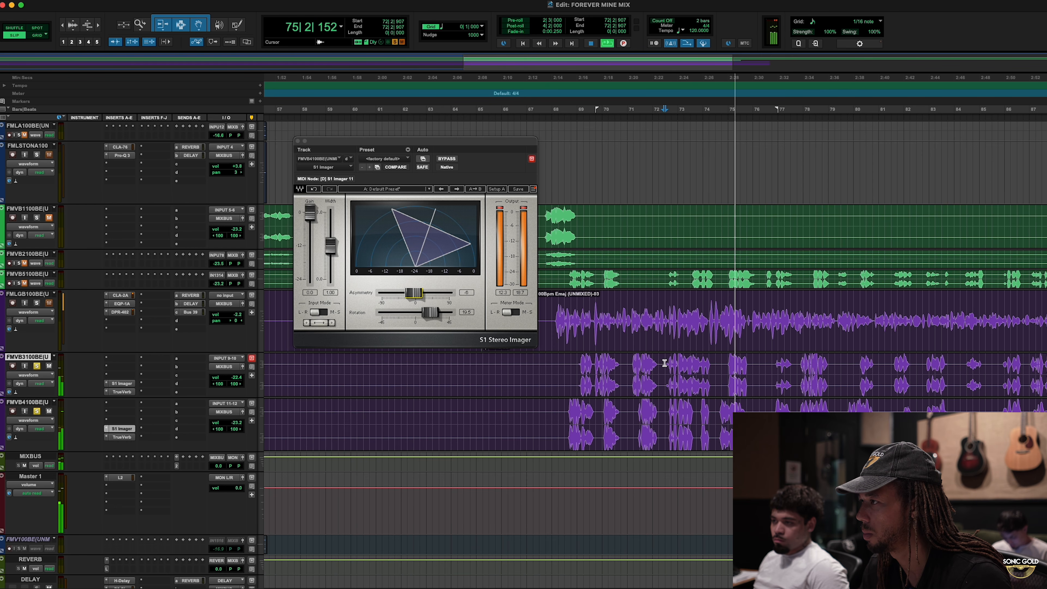
{"action": "key", "text": "space"}
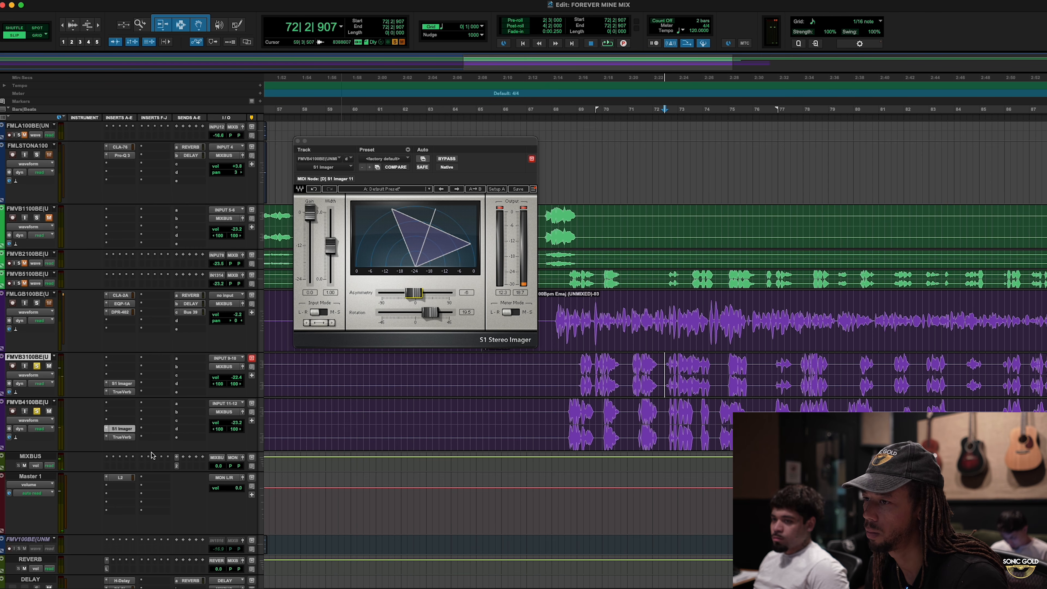
- Unsolo both background vocal tracks, reset the S1 Imager's output meters, and close the plug-in
{"action": "left_click", "coordinate": [37, 412]}
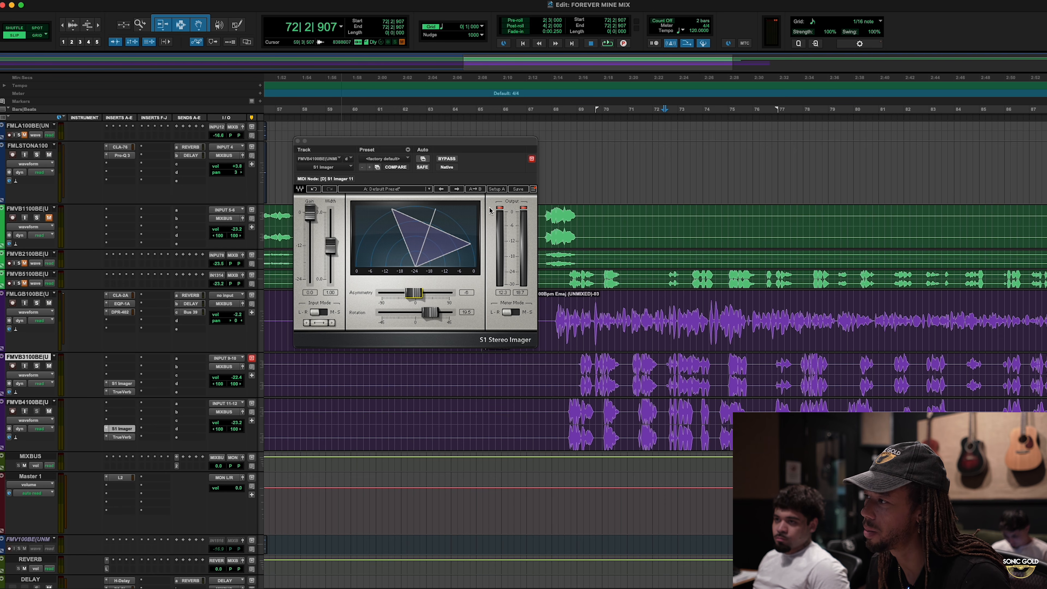
{"action": "left_click", "coordinate": [500, 212]}
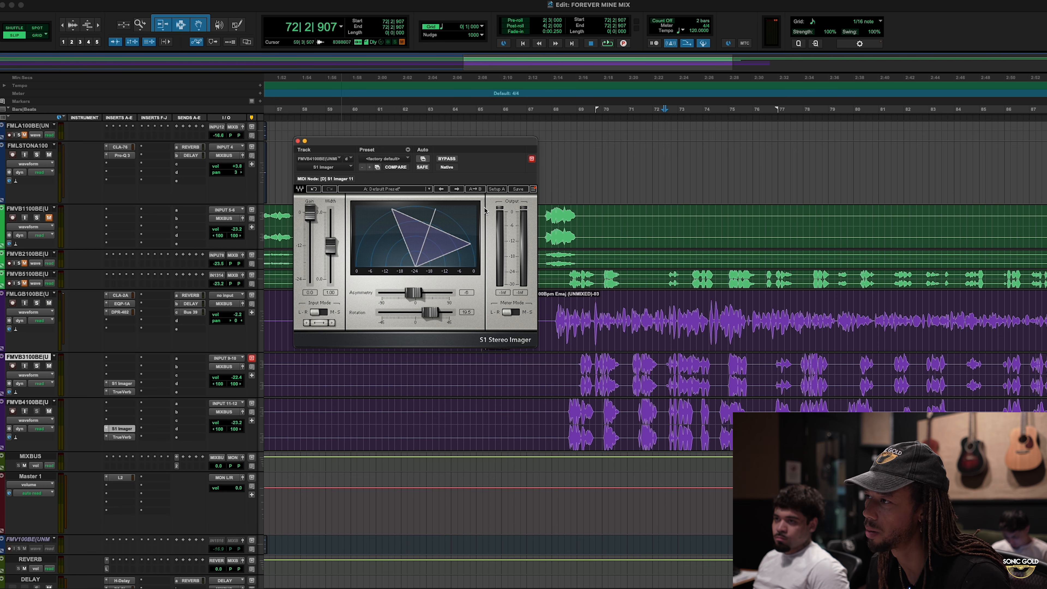
{"action": "left_click", "coordinate": [298, 142]}
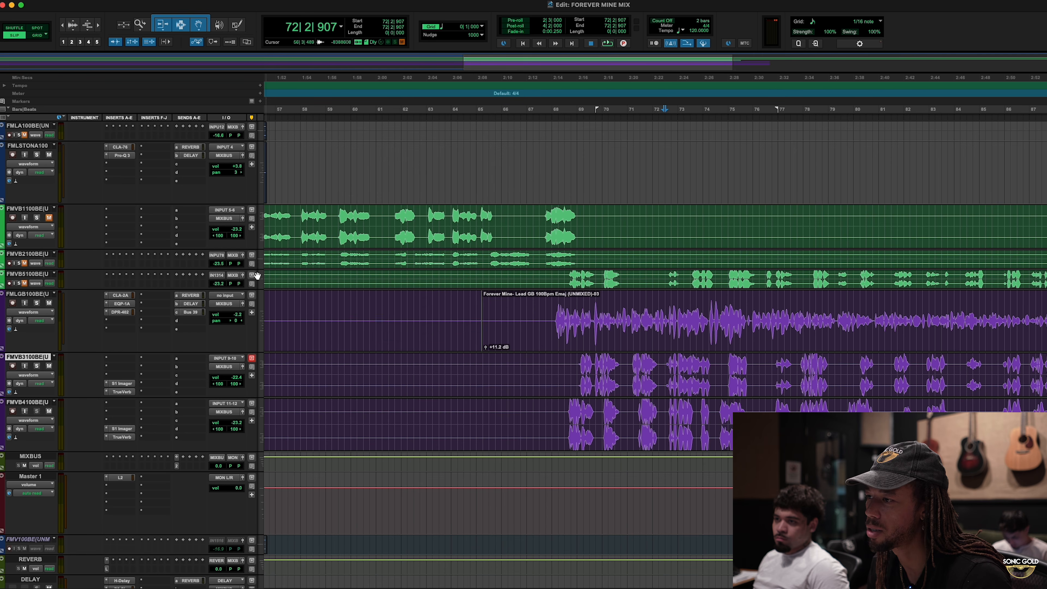
- Play the full mix from near the end of bar 70 to hear the widened background vocals in context
{"action": "left_click", "coordinate": [672, 366]}
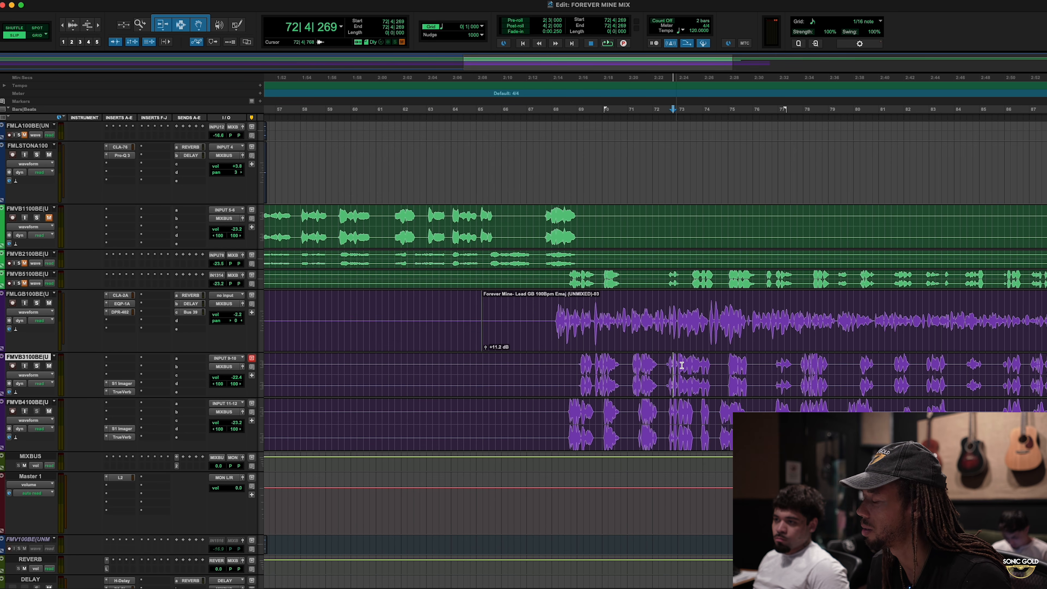
{"action": "scroll", "coordinate": [710, 365], "scroll_direction": "right", "scroll_amount": 2}
{"action": "left_click", "coordinate": [685, 366]}
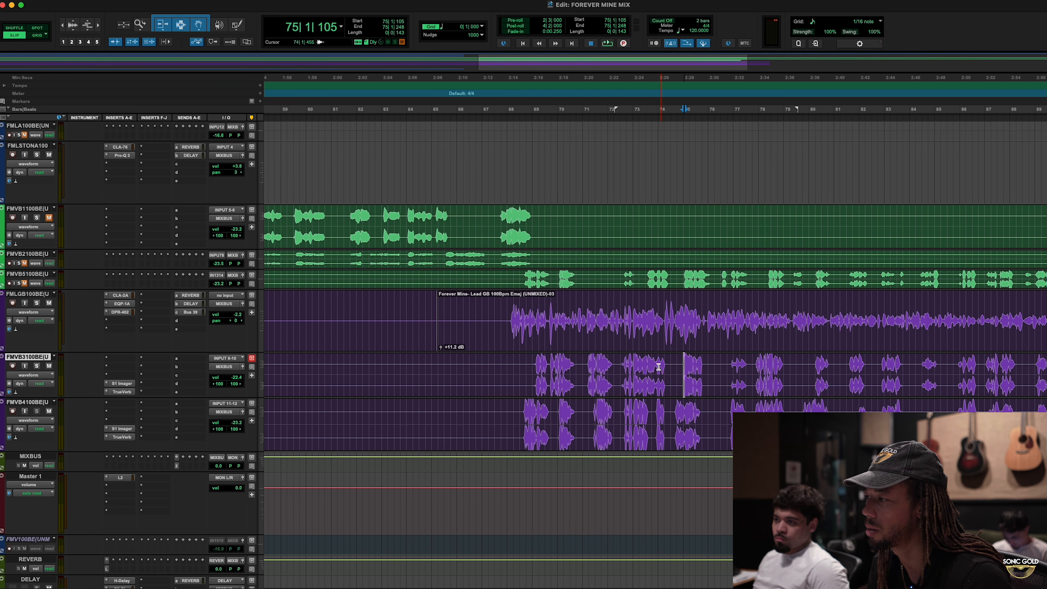
{"action": "left_click", "coordinate": [582, 366]}
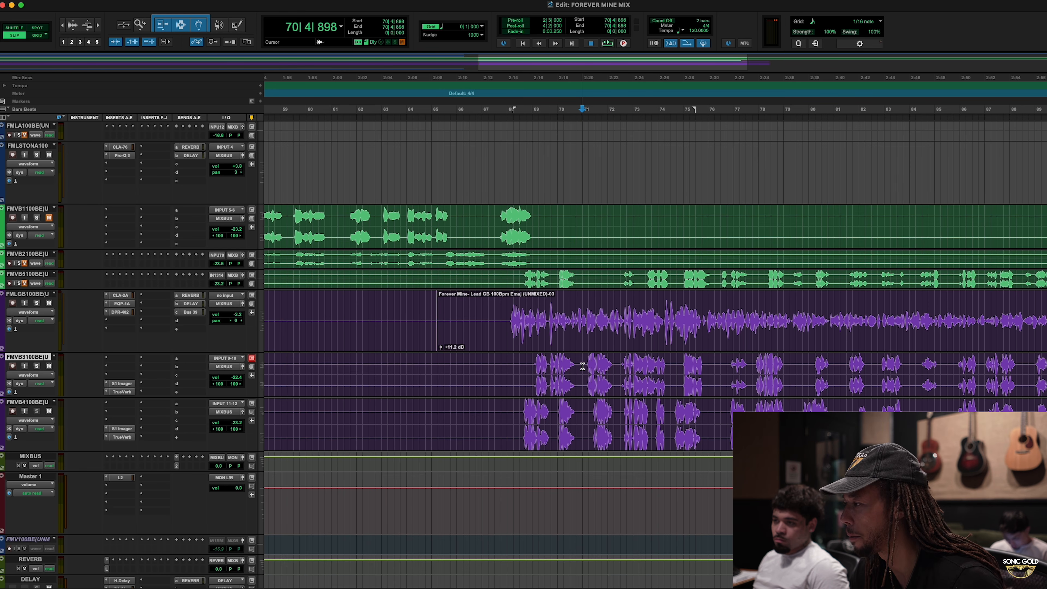
{"action": "key", "text": "space"}
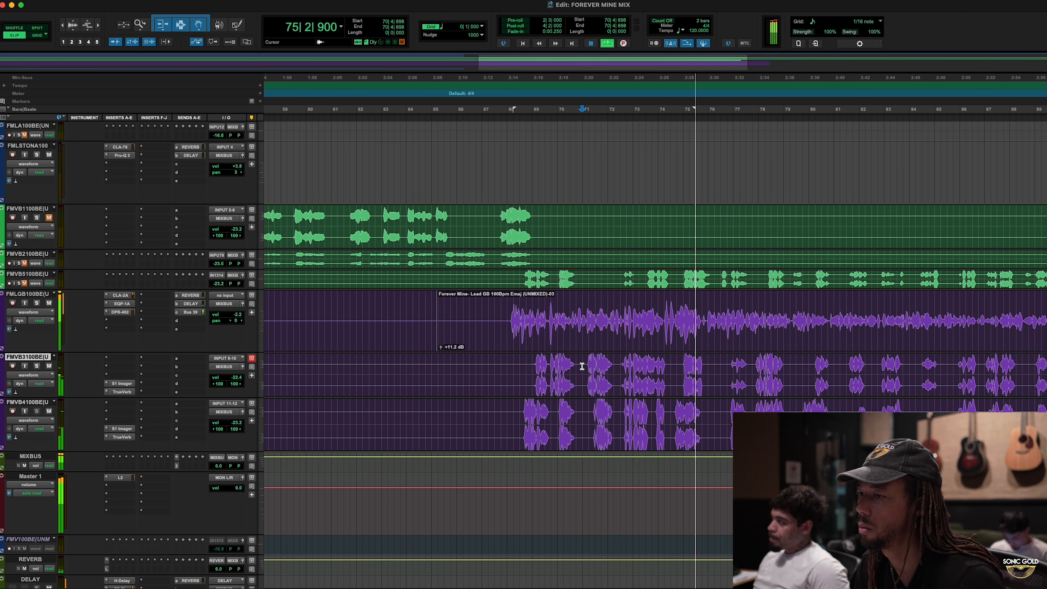
{"action": "key", "text": "space"}
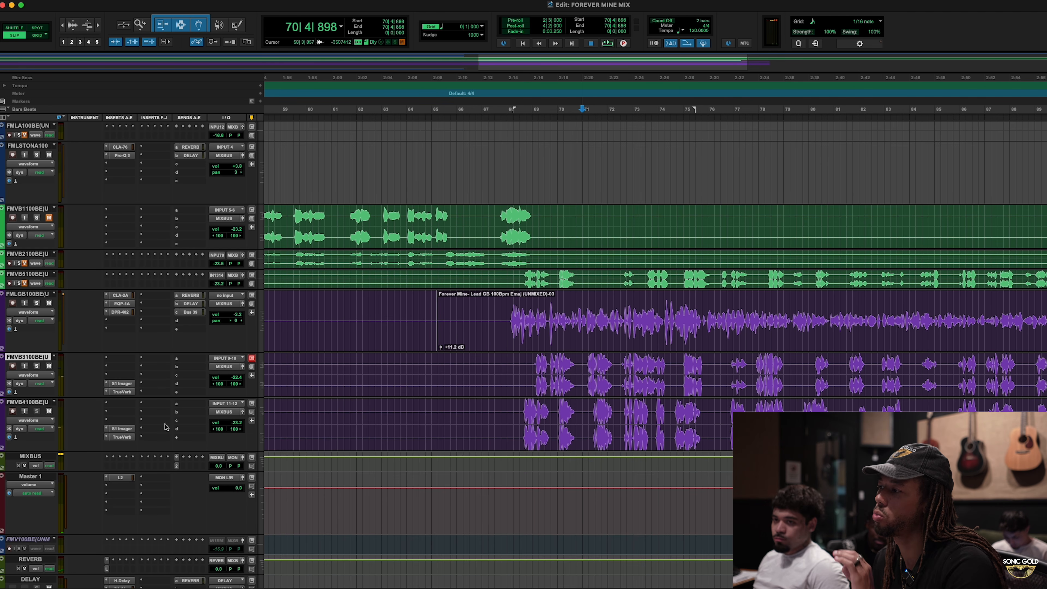
- Rename the Aux 3 track as reverb 2 and insert the stereo Lustrous Plates reverb on it
{"action": "scroll", "coordinate": [165, 429], "scroll_direction": "down", "scroll_amount": 4}
{"action": "scroll", "coordinate": [169, 435], "scroll_direction": "down", "scroll_amount": 4}
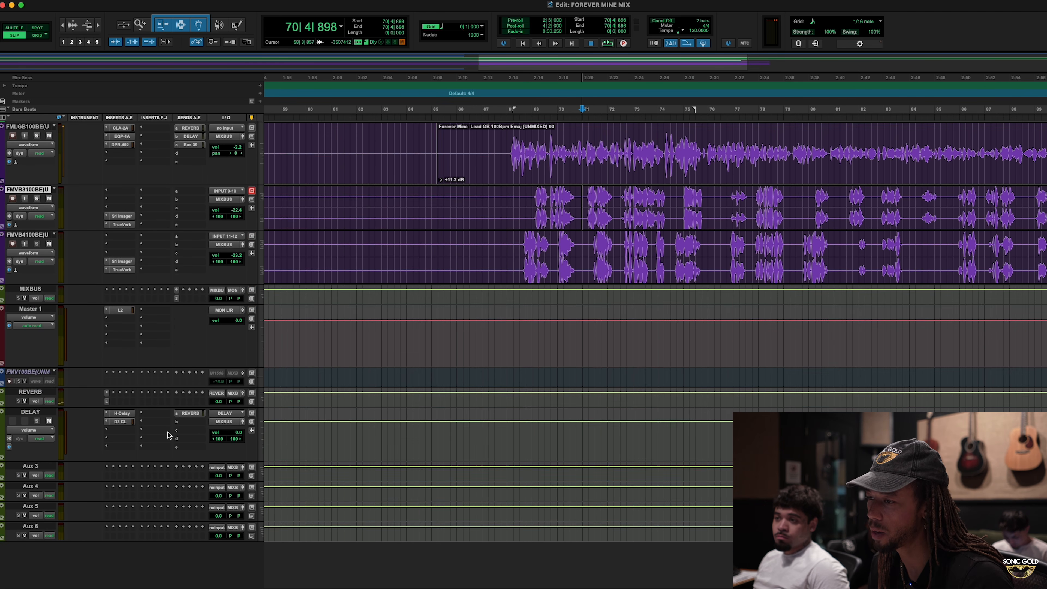
{"action": "left_click", "coordinate": [35, 469]}
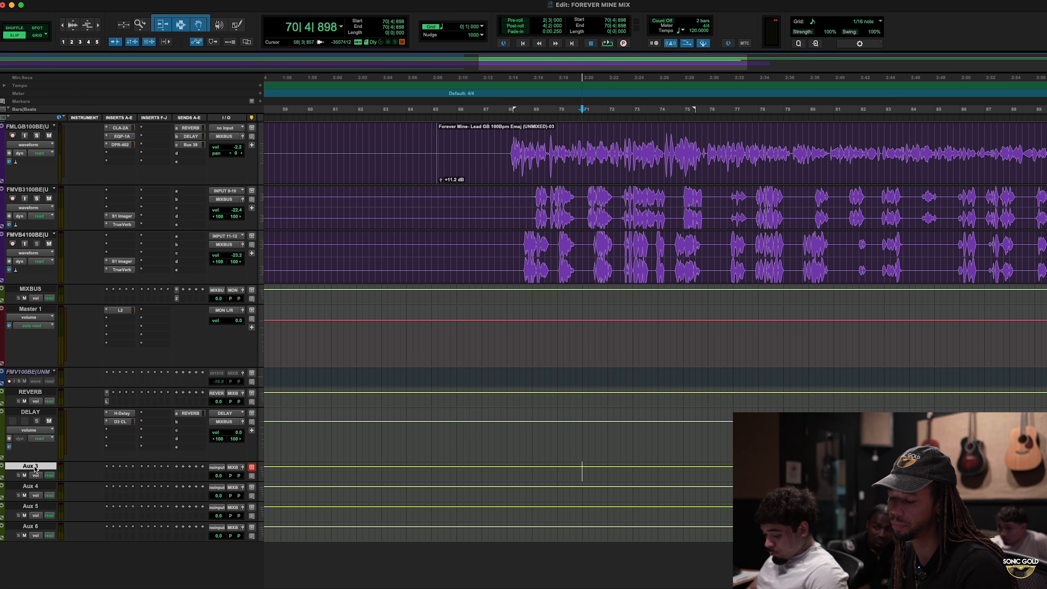
{"action": "double_click", "coordinate": [35, 469]}
{"action": "type", "text": "everb 2"}
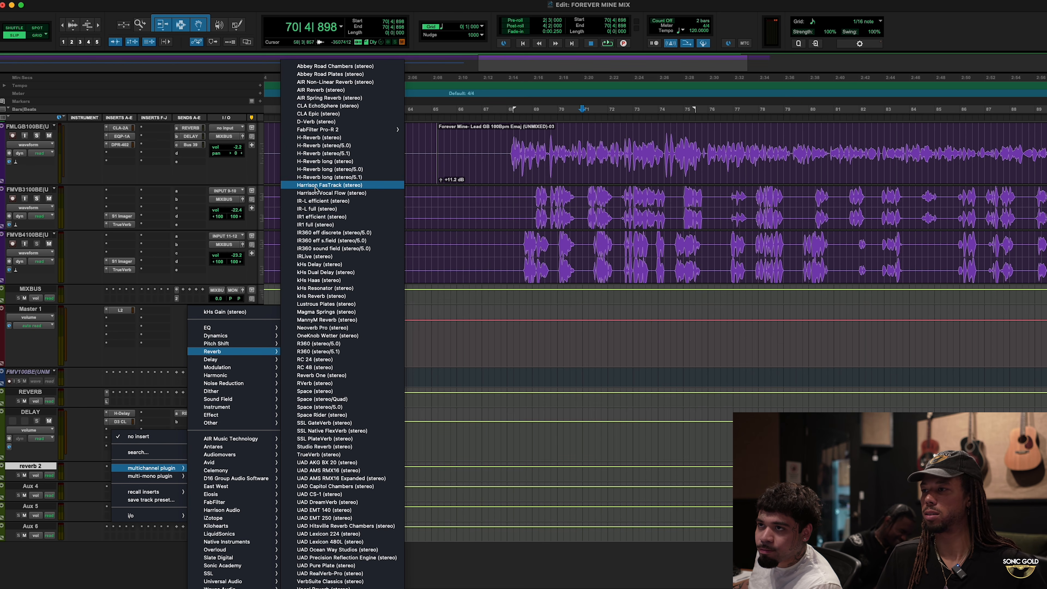
{"action": "left_click", "coordinate": [352, 304]}
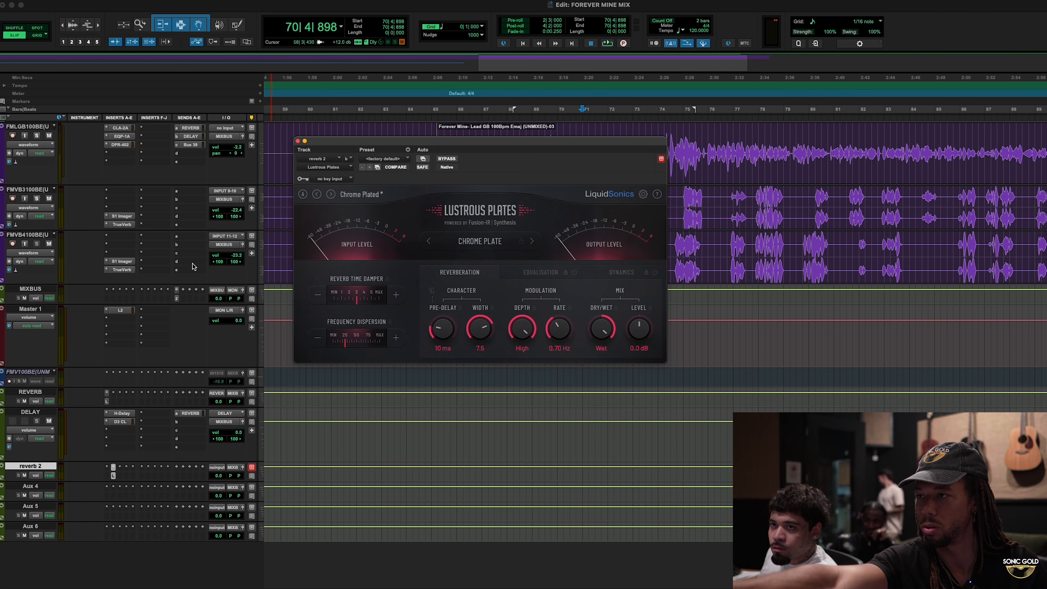
- Recolour the FMVB3100BE and FMVB4100BE background vocal tracks blue
{"action": "left_click", "coordinate": [35, 190]}
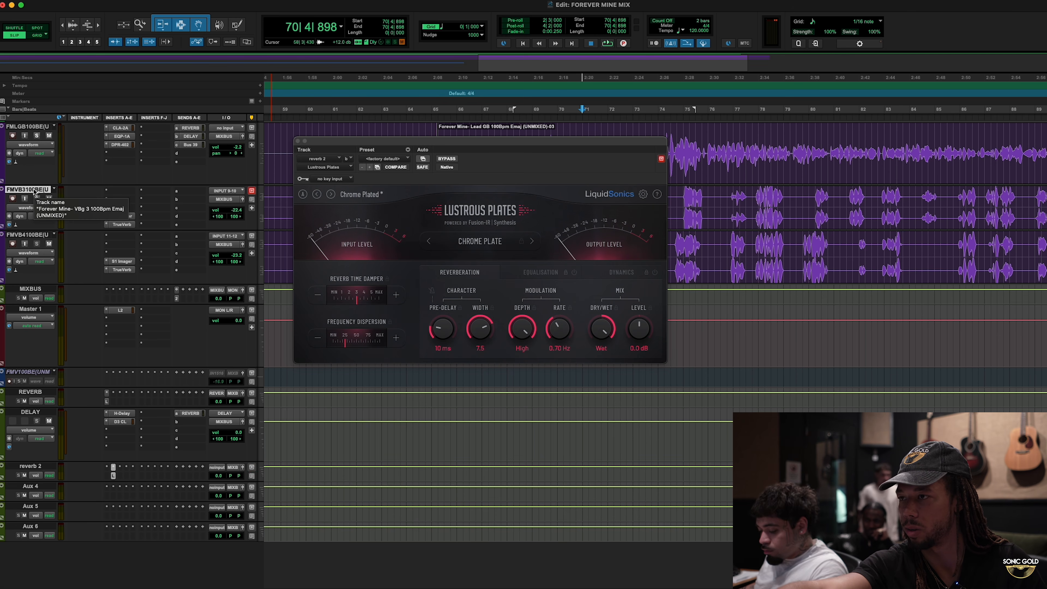
{"action": "left_click", "coordinate": [44, 234], "text": "shift"}
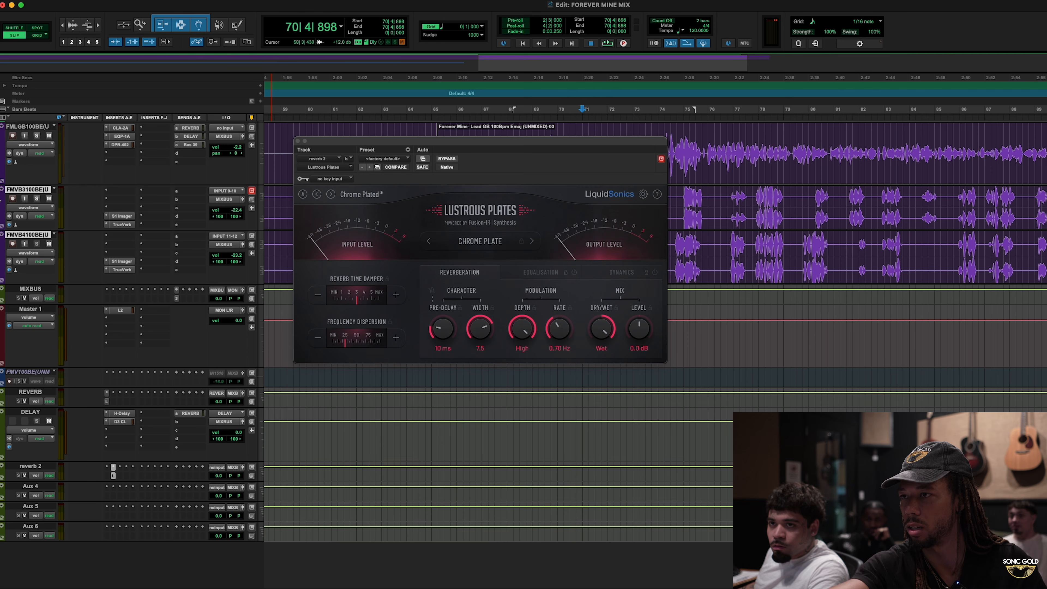
{"action": "double_click", "coordinate": [2, 212]}
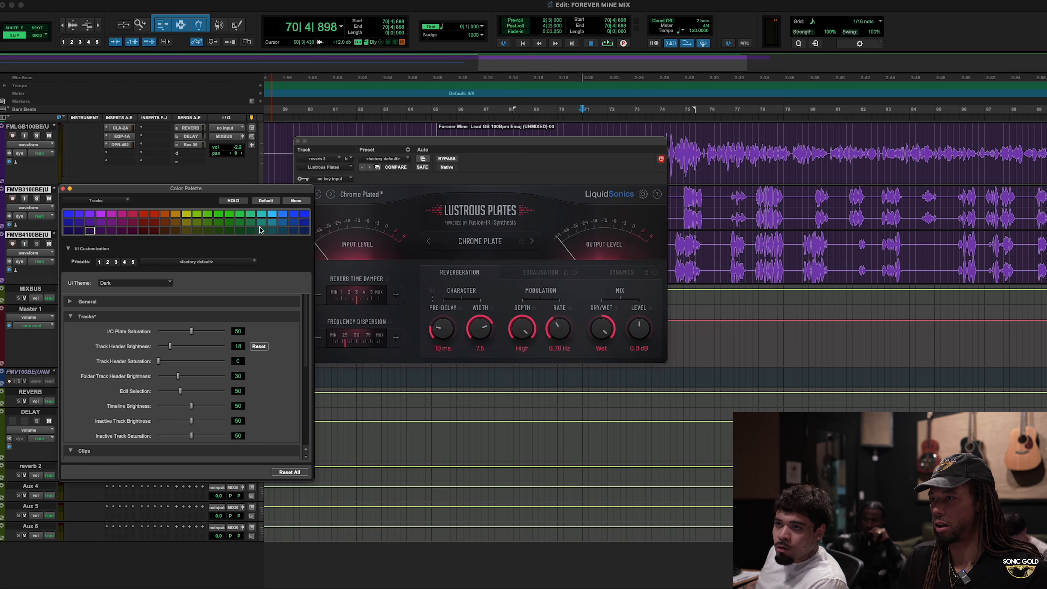
{"action": "left_click", "coordinate": [304, 223]}
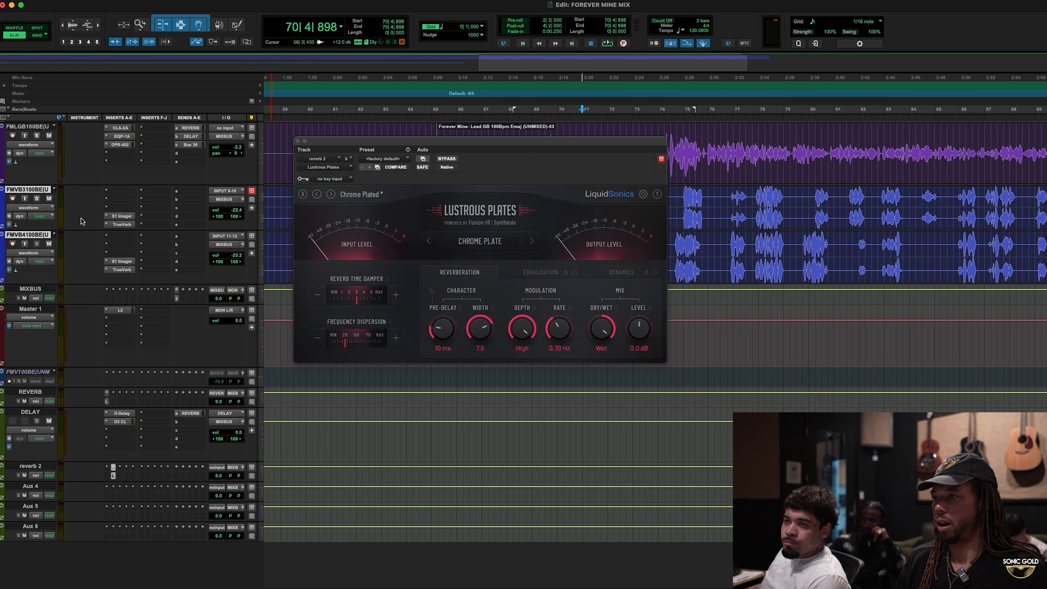
- Add a send from FMVB4100BE to reverb 2, solo the track, and set the send level to -17.2 dB during playback
{"action": "left_click", "coordinate": [188, 238]}
{"action": "mouse_move", "coordinate": [215, 284]}
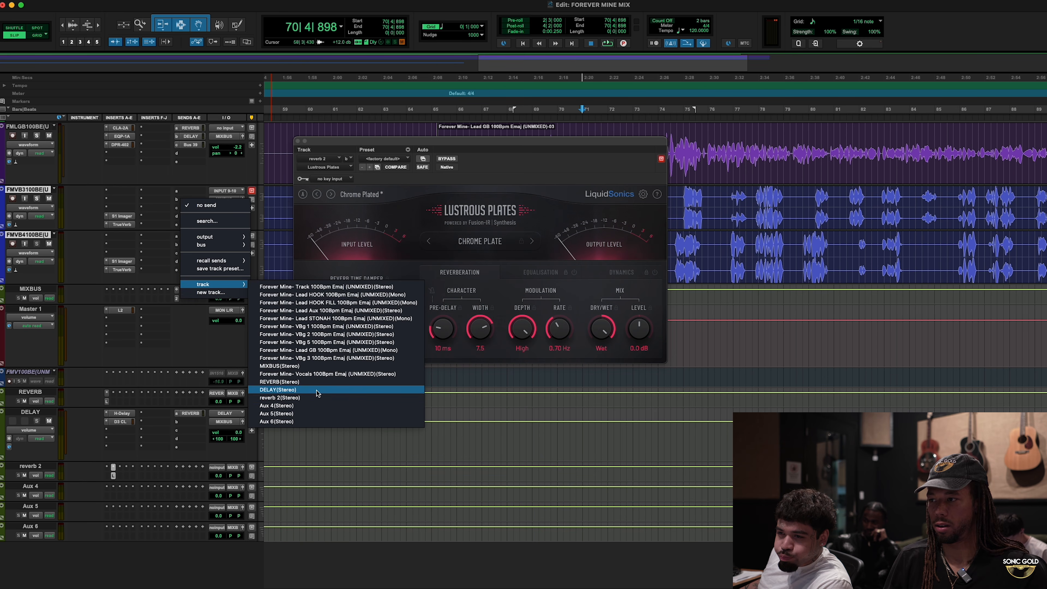
{"action": "left_click", "coordinate": [317, 398]}
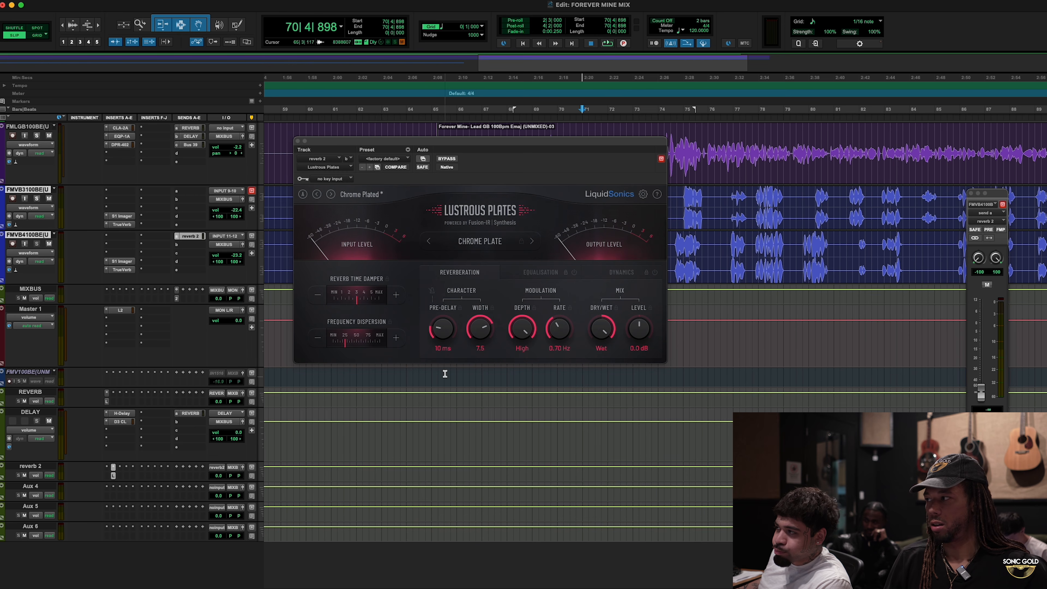
{"action": "left_click", "coordinate": [37, 244]}
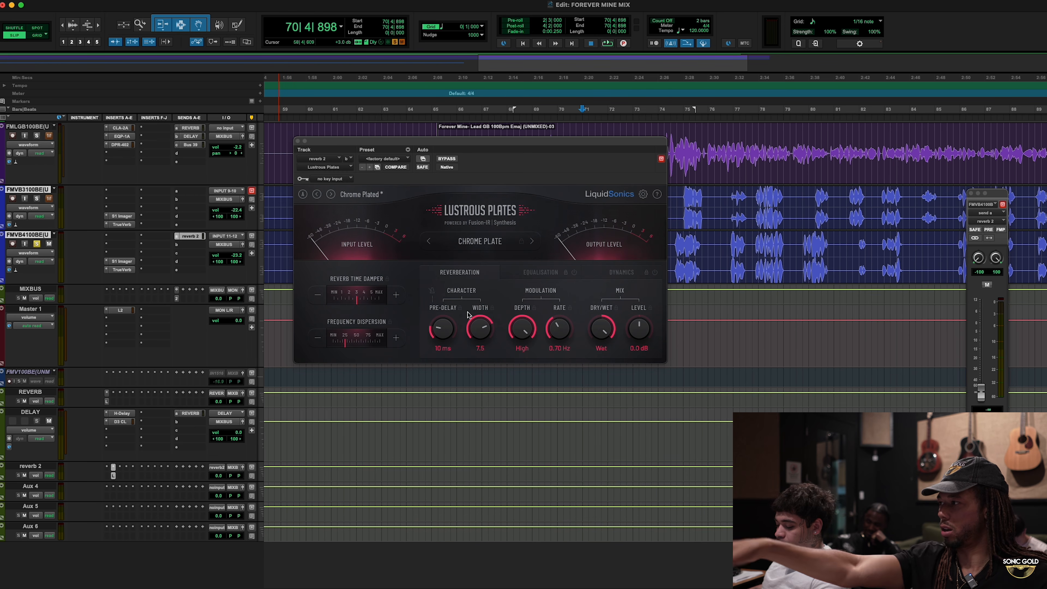
{"action": "key", "text": "space"}
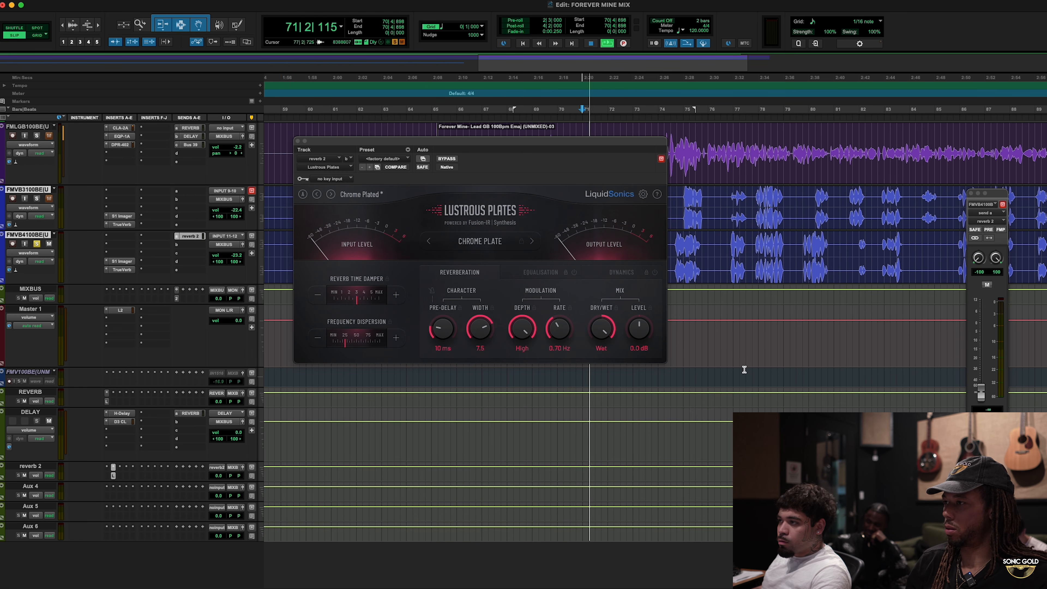
{"action": "left_click_drag", "start_coordinate": [981, 396], "coordinate": [1003, 345]}
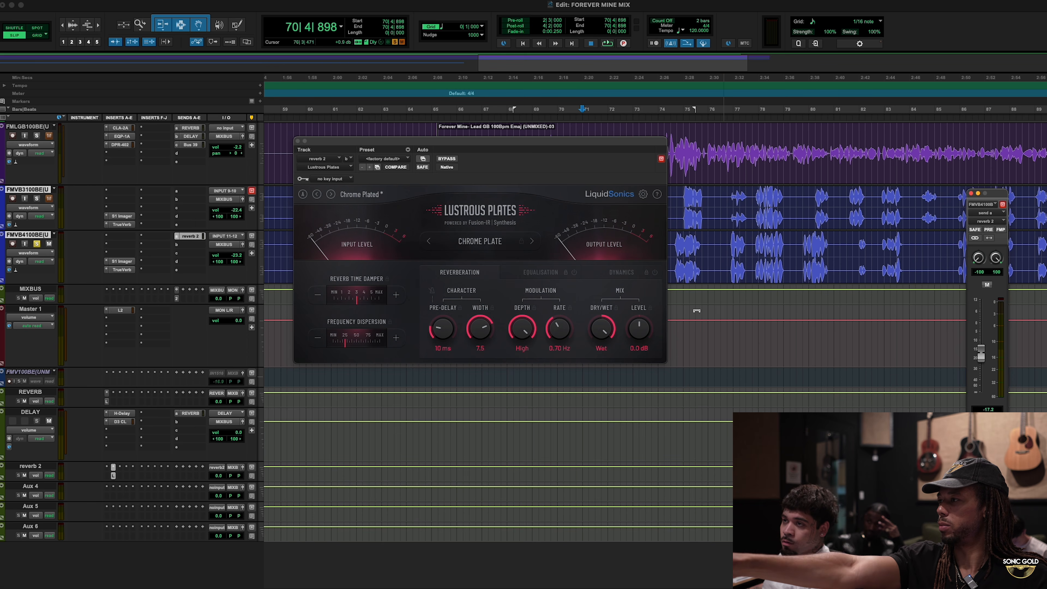
- Play the soloed FMVB4100BE from bar 74 and audition it while toggling the Lustrous Plates bypass
{"action": "left_click", "coordinate": [674, 295]}
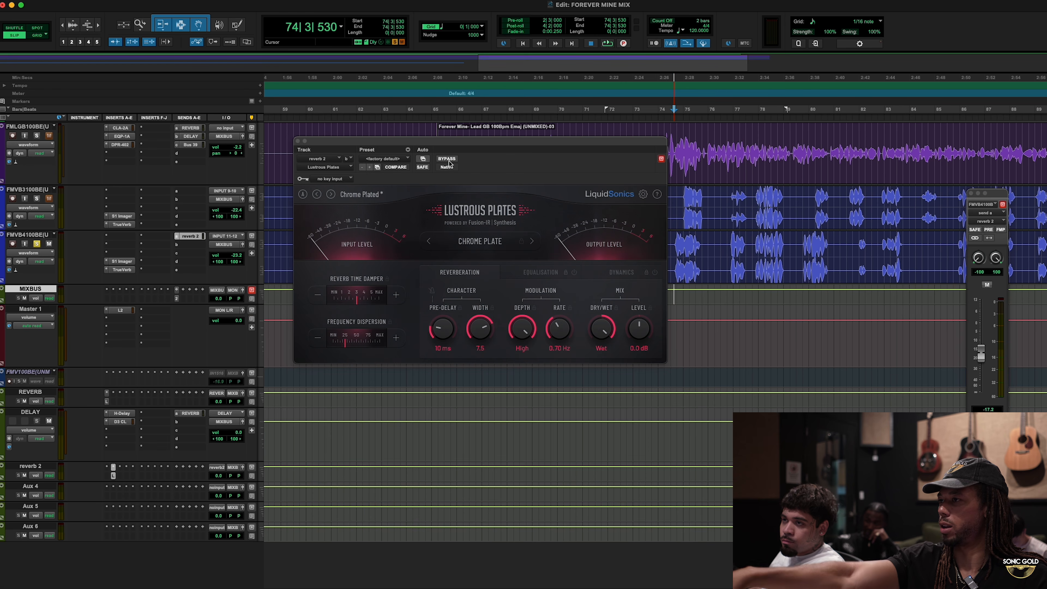
{"action": "key", "text": "space"}
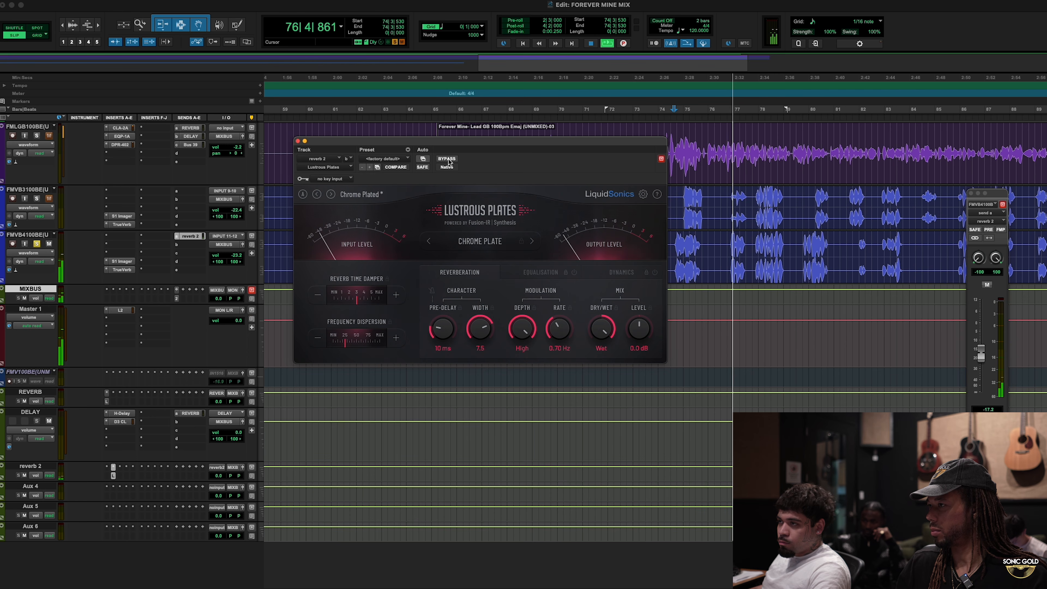
{"action": "left_click", "coordinate": [446, 158]}
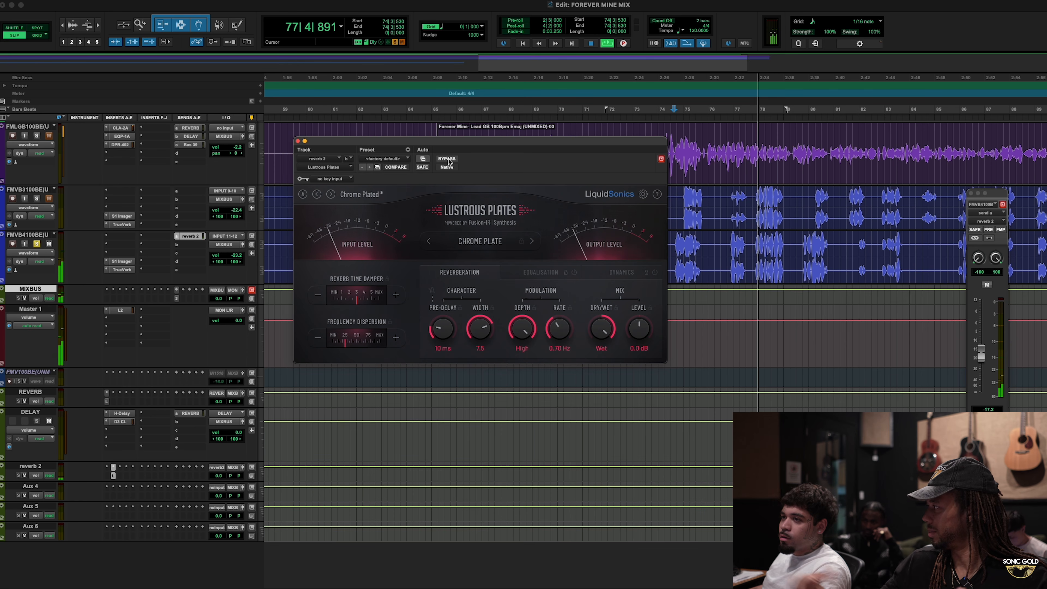
{"action": "key", "text": "space"}
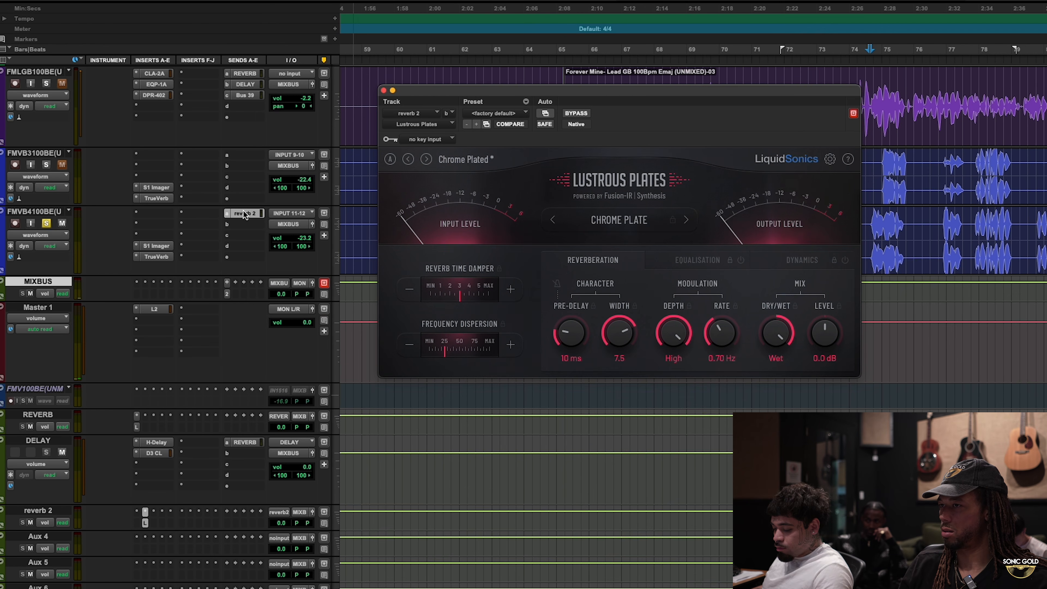
- Copy the reverb 2 send from FMVB4100BE to FMVB3100BE, close Lustrous Plates, and play the unsoloed mix from bar 68
{"action": "left_click_drag", "start_coordinate": [242, 209], "coordinate": [248, 155]}
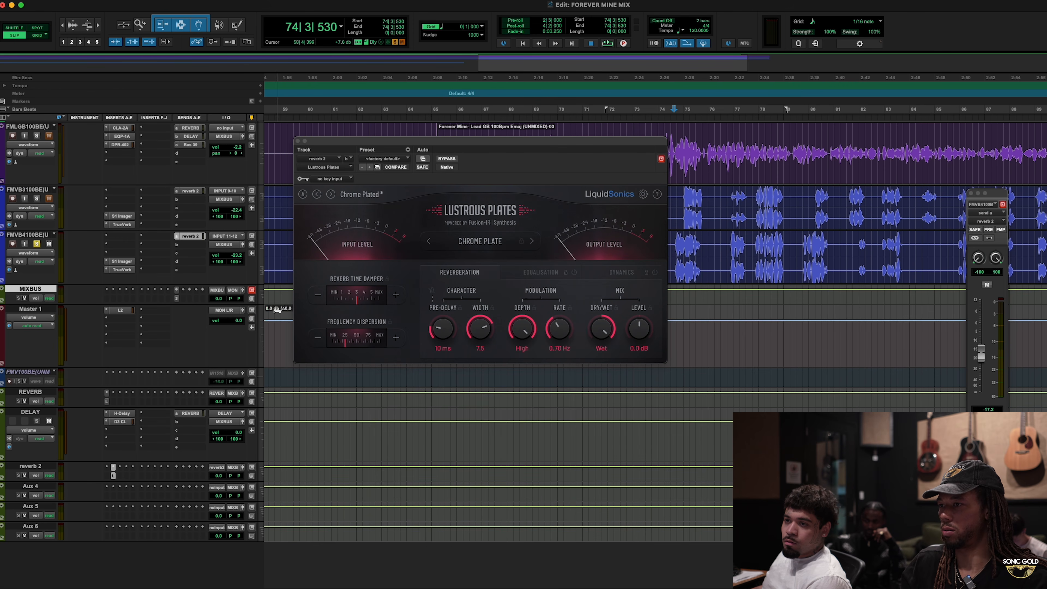
{"action": "left_click", "coordinate": [298, 141]}
{"action": "key", "text": "space"}
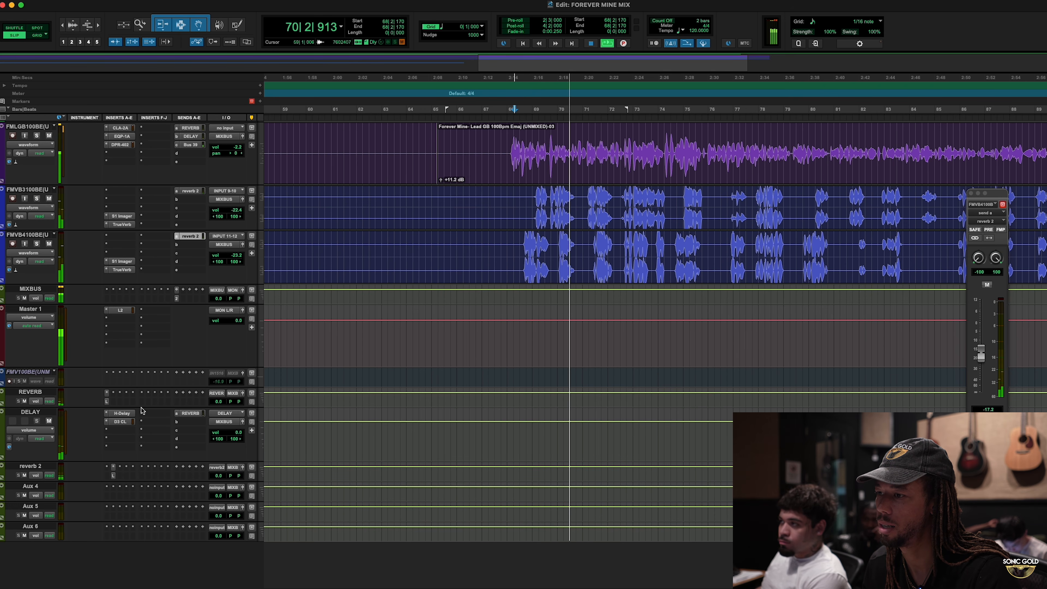
- Mute the reverb 2 track and review FMVB4100BE's TrueVerb, FMVB3100BE's reverb 2 send, and the Lustrous Plates settings
{"action": "left_click", "coordinate": [114, 476]}
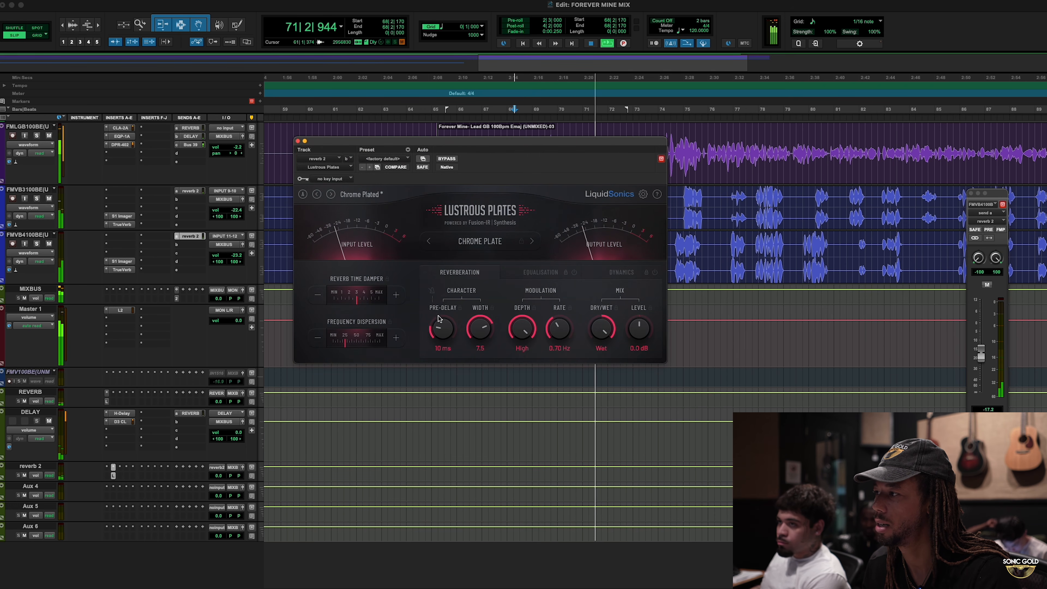
{"action": "key", "text": "space"}
{"action": "left_click", "coordinate": [24, 475]}
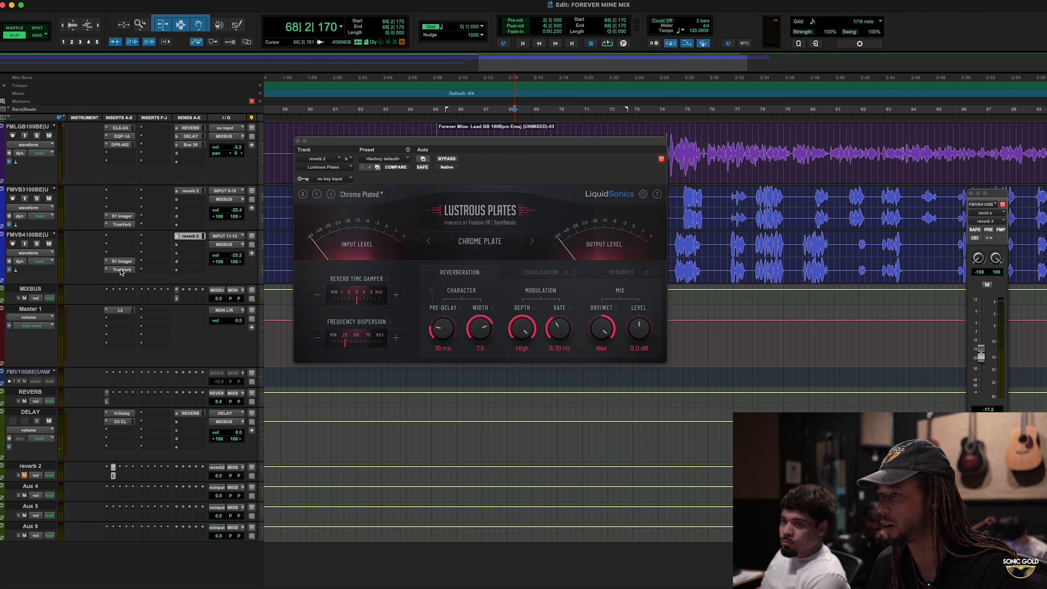
{"action": "left_click", "coordinate": [120, 269]}
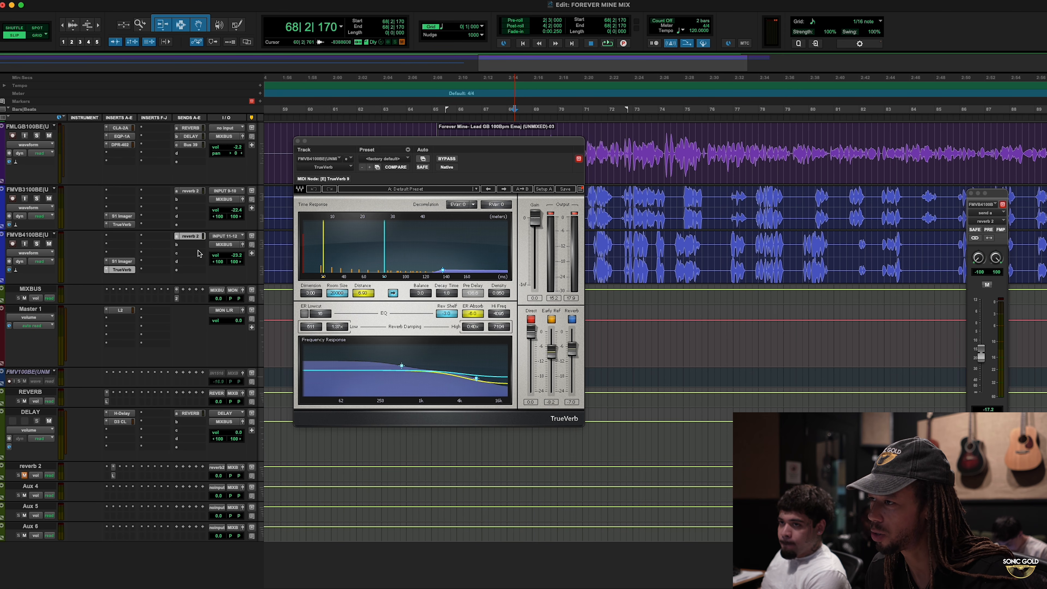
{"action": "left_click", "coordinate": [193, 192]}
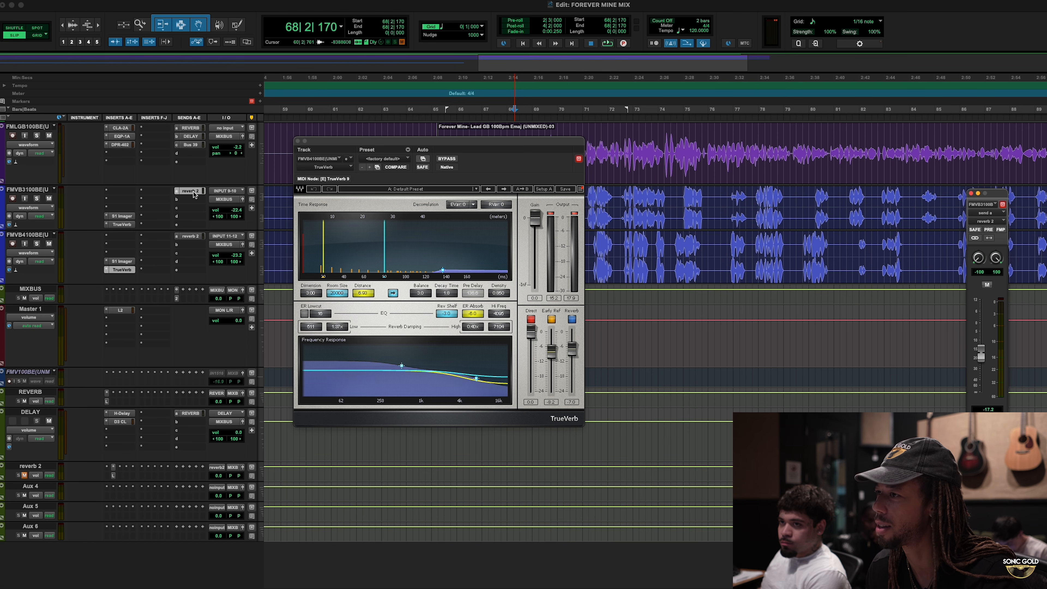
{"action": "left_click", "coordinate": [114, 476]}
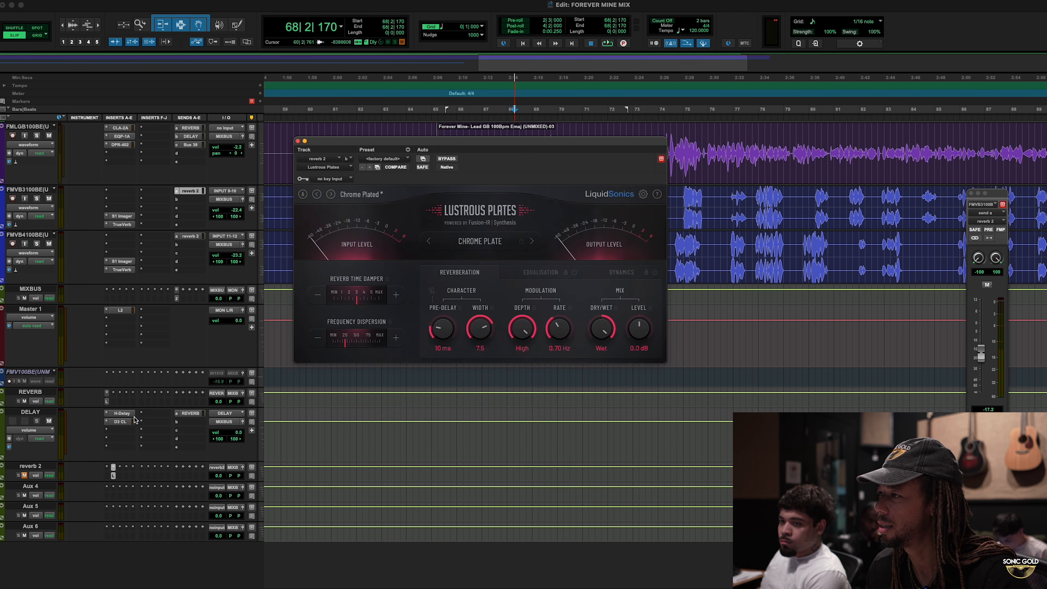
- Move Lustrous Plates clear of the vocal clips and compare the mix from bar 69 with reverb 2 muted and unmuted
{"action": "left_click", "coordinate": [544, 124]}
{"action": "left_click_drag", "start_coordinate": [527, 142], "coordinate": [468, 181]}
{"action": "left_click", "coordinate": [44, 287], "text": "alt"}
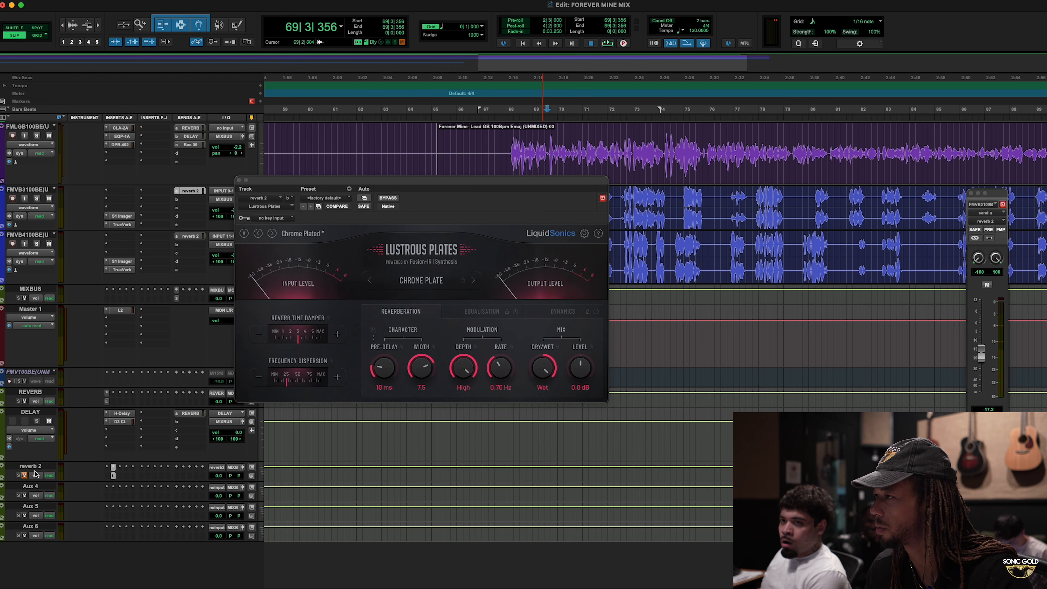
{"action": "left_click_drag", "start_coordinate": [412, 180], "coordinate": [219, 132]}
{"action": "key", "text": "space"}
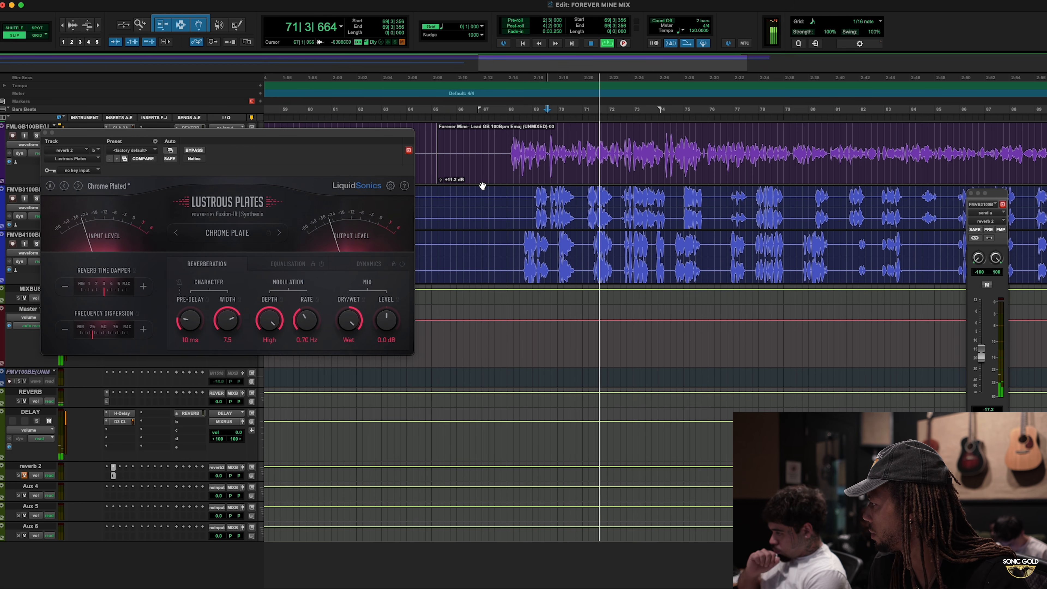
{"action": "key", "text": "space"}
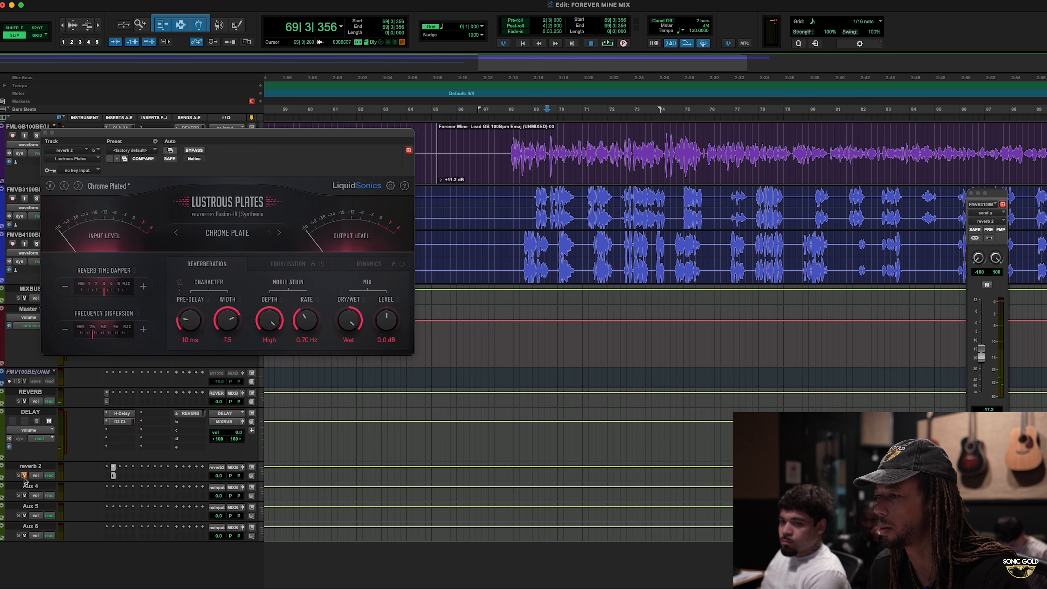
{"action": "key", "text": "space"}
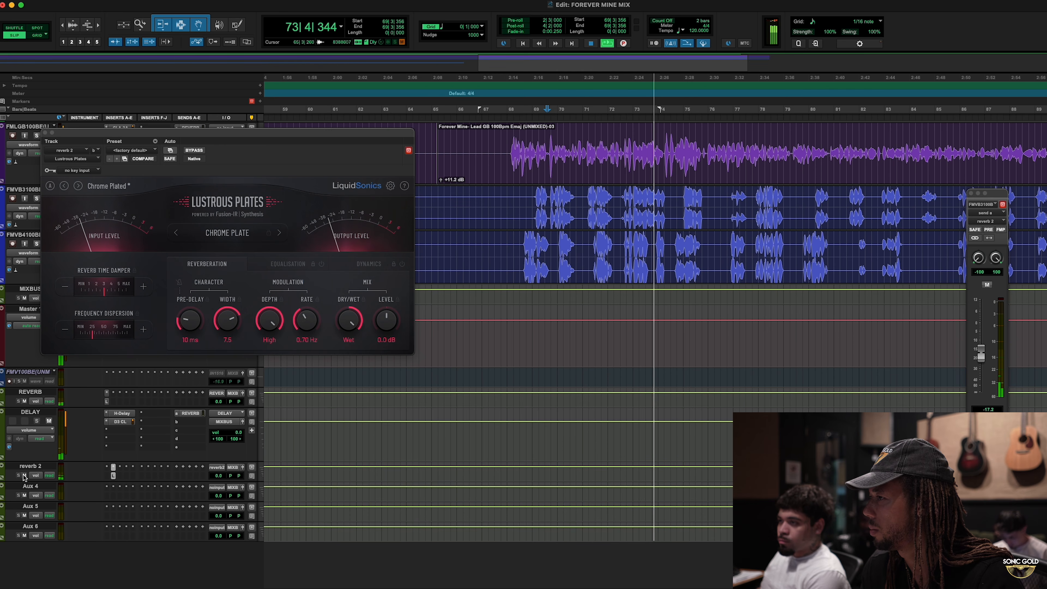
{"action": "key", "text": "space"}
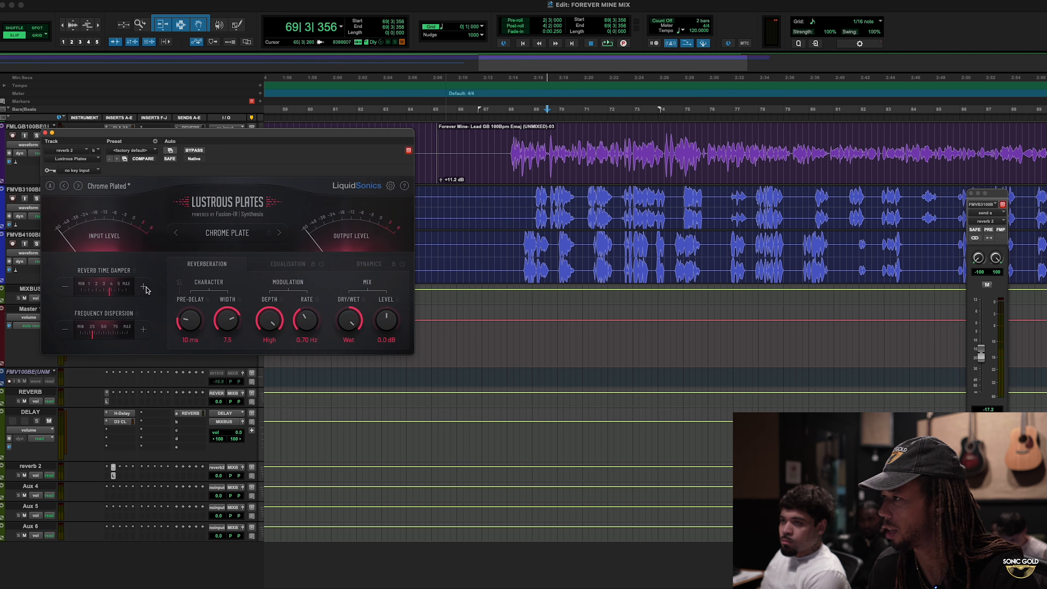
- Raise the Lustrous Plates Reverb Time Damper while auditioning the mix from bar 69
{"action": "key", "text": "space"}
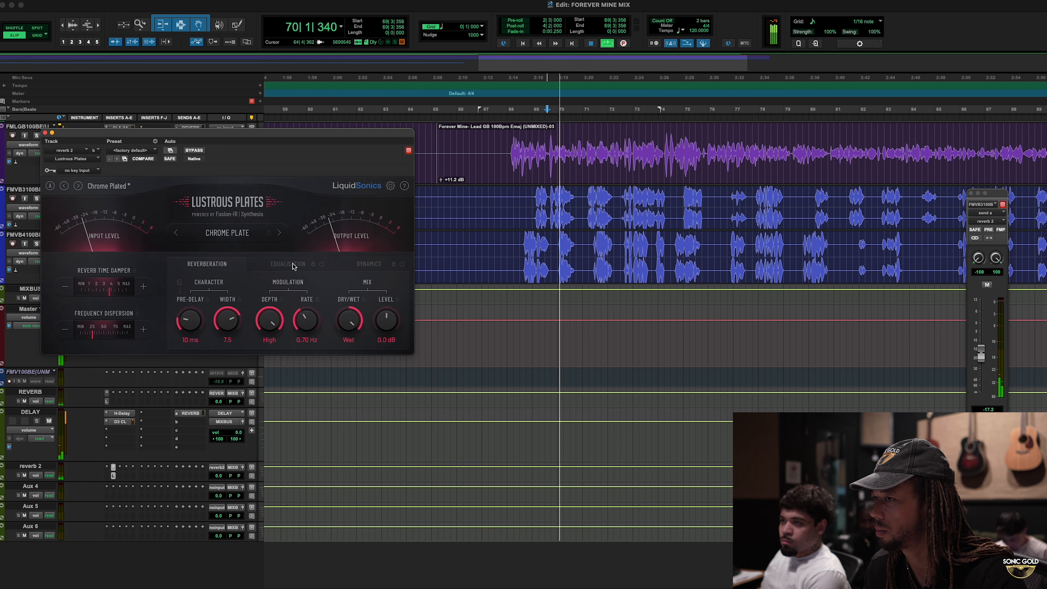
{"action": "key", "text": "space"}
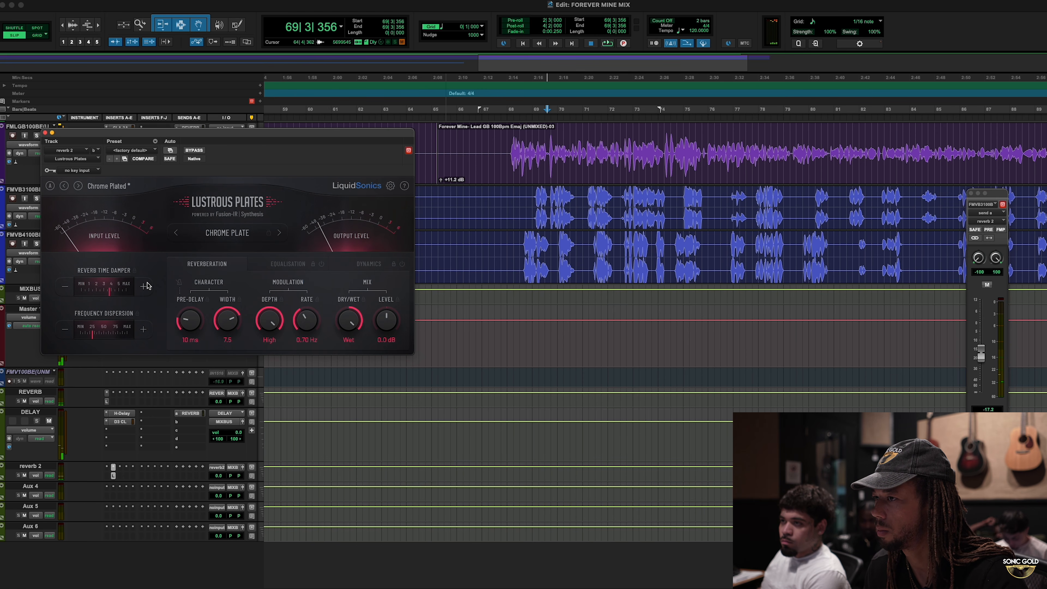
{"action": "key", "text": "space"}
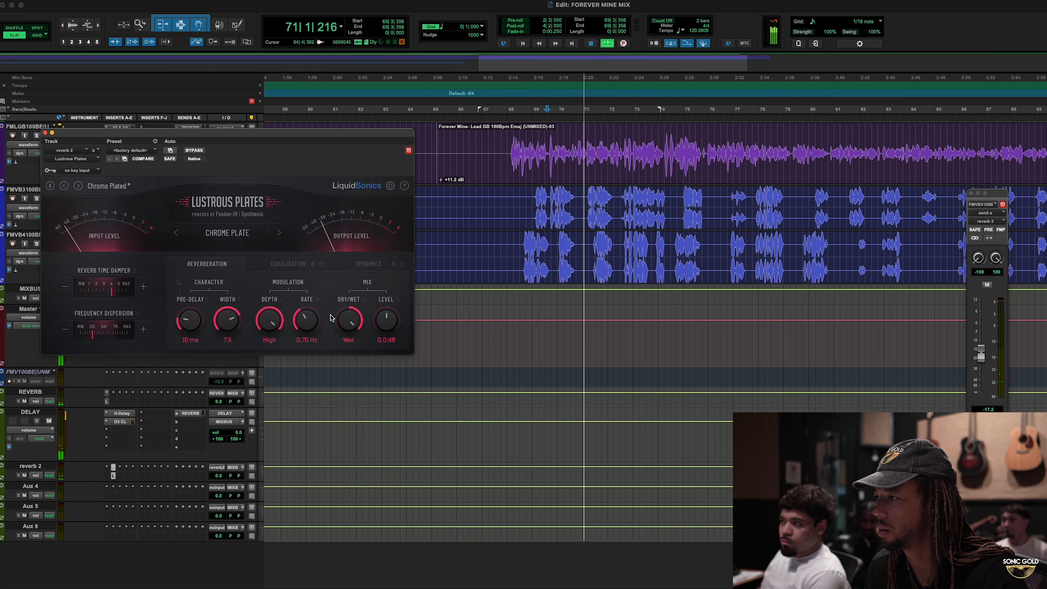
{"action": "left_click", "coordinate": [145, 290]}
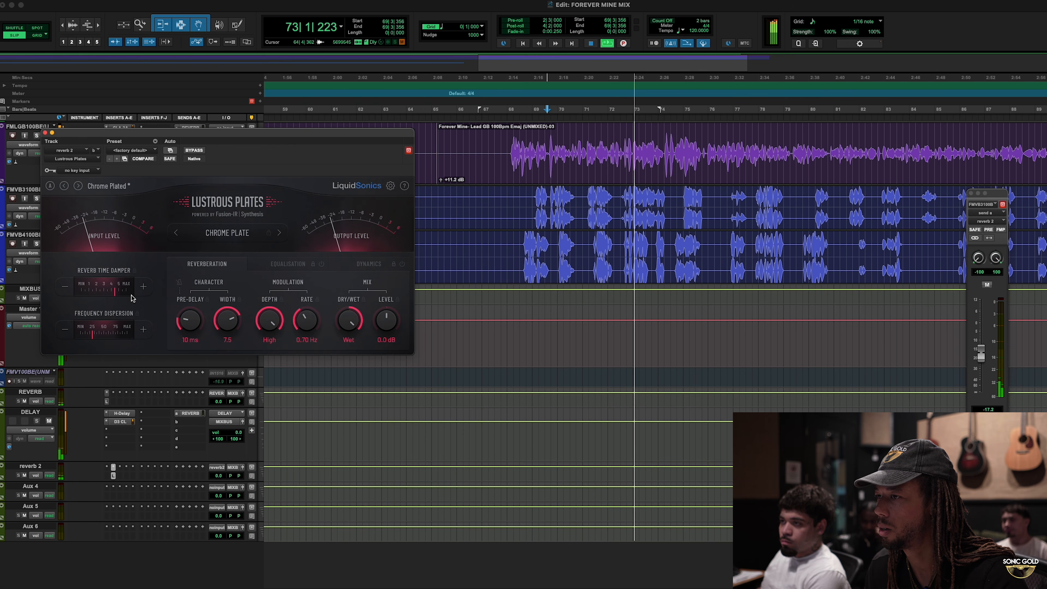
{"action": "key", "text": "space"}
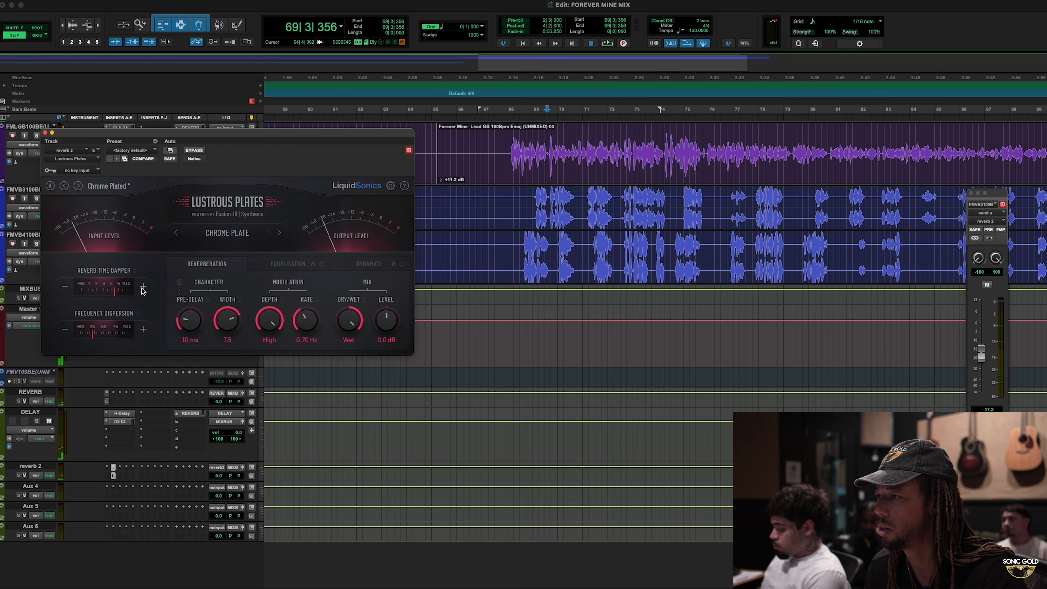
- Boost the high band of the Lustrous Plates equalisation by 7.0 dB at 3.39 kHz
{"action": "left_click", "coordinate": [288, 263]}
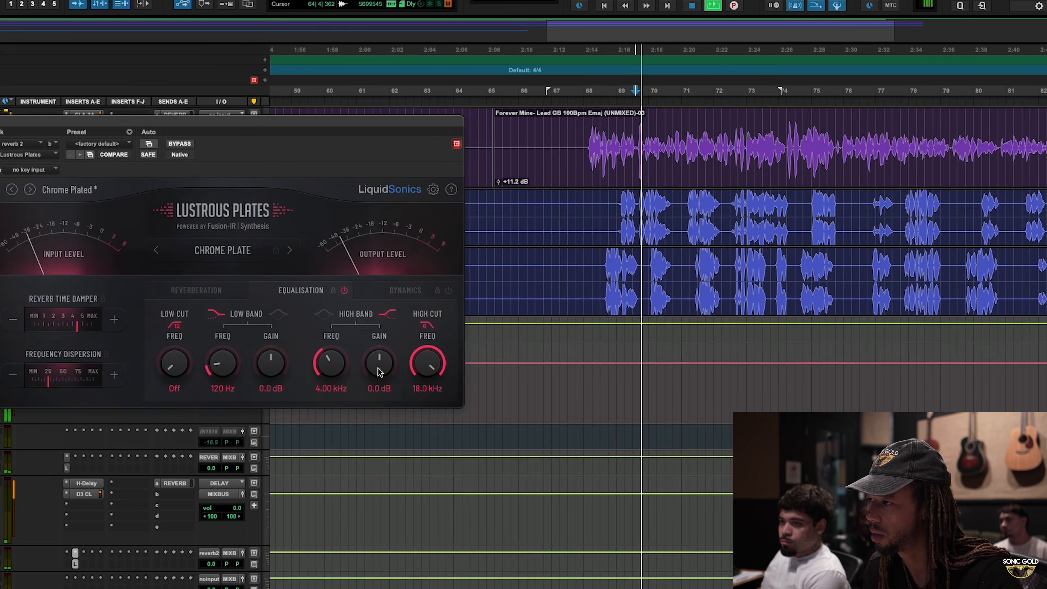
{"action": "left_click_drag", "start_coordinate": [349, 327], "coordinate": [354, 300]}
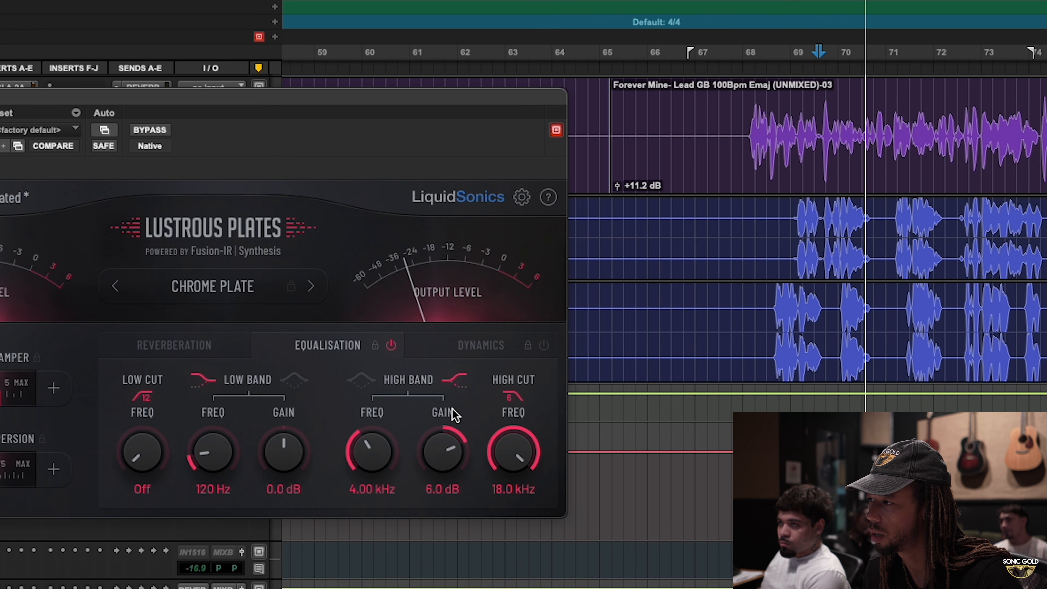
{"action": "left_click_drag", "start_coordinate": [382, 454], "coordinate": [382, 466]}
{"action": "left_click_drag", "start_coordinate": [444, 447], "coordinate": [445, 441]}
{"action": "left_click_drag", "start_coordinate": [380, 456], "coordinate": [381, 458]}
- Raise FMVB3100BE's reverb 2 send level to -15.8 dB while playing the mix from bar 69
{"action": "key", "text": "space"}
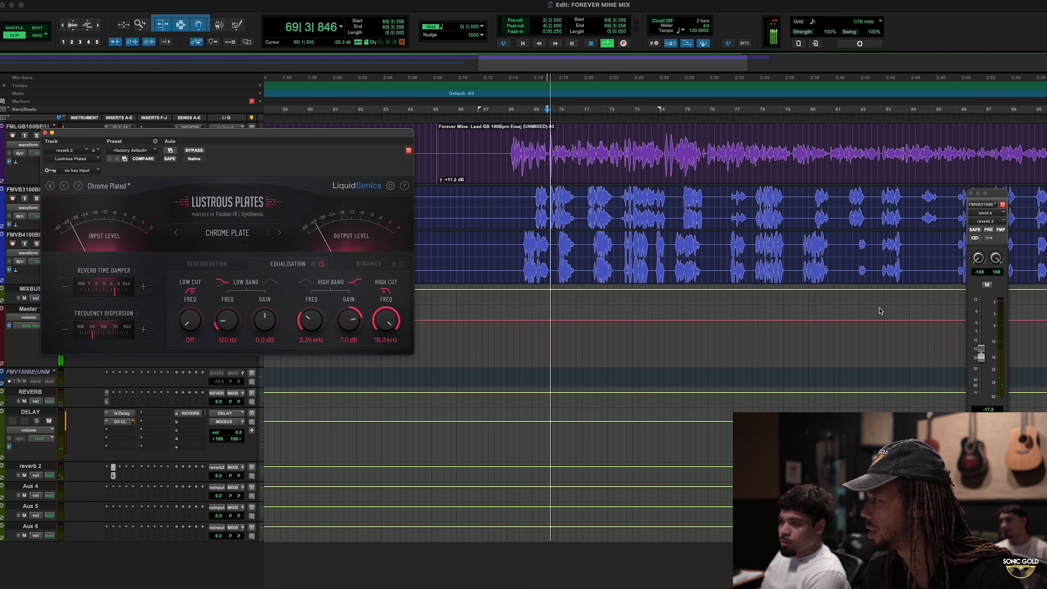
{"action": "left_click_drag", "start_coordinate": [983, 357], "coordinate": [983, 355]}
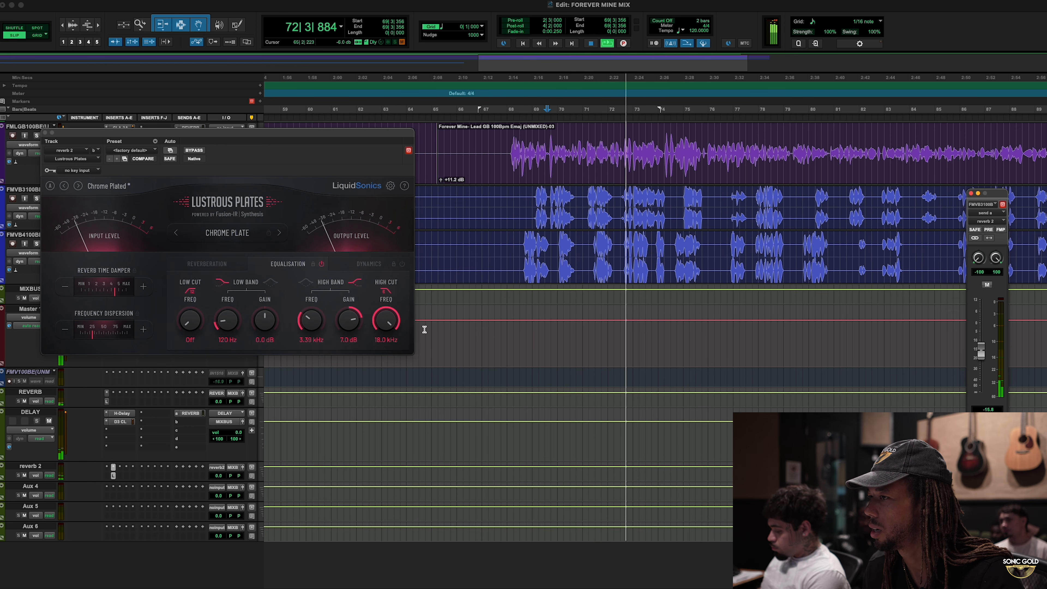